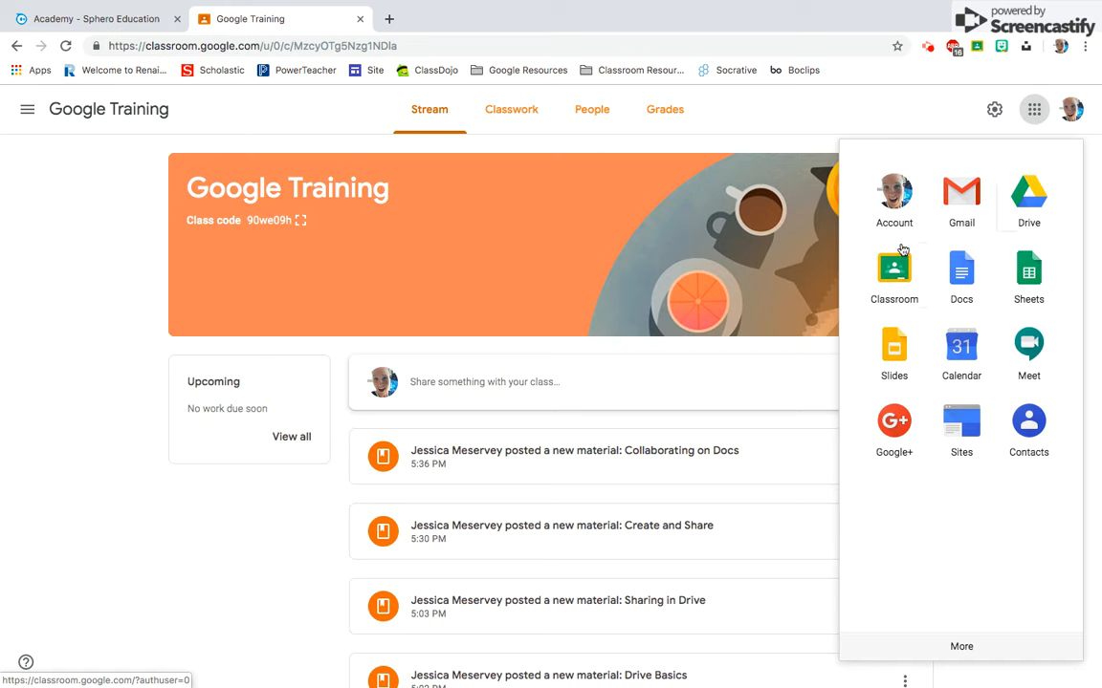
# - Look through the additional Google apps, and open Classroom's list of classes
pyautogui.click(962, 645)
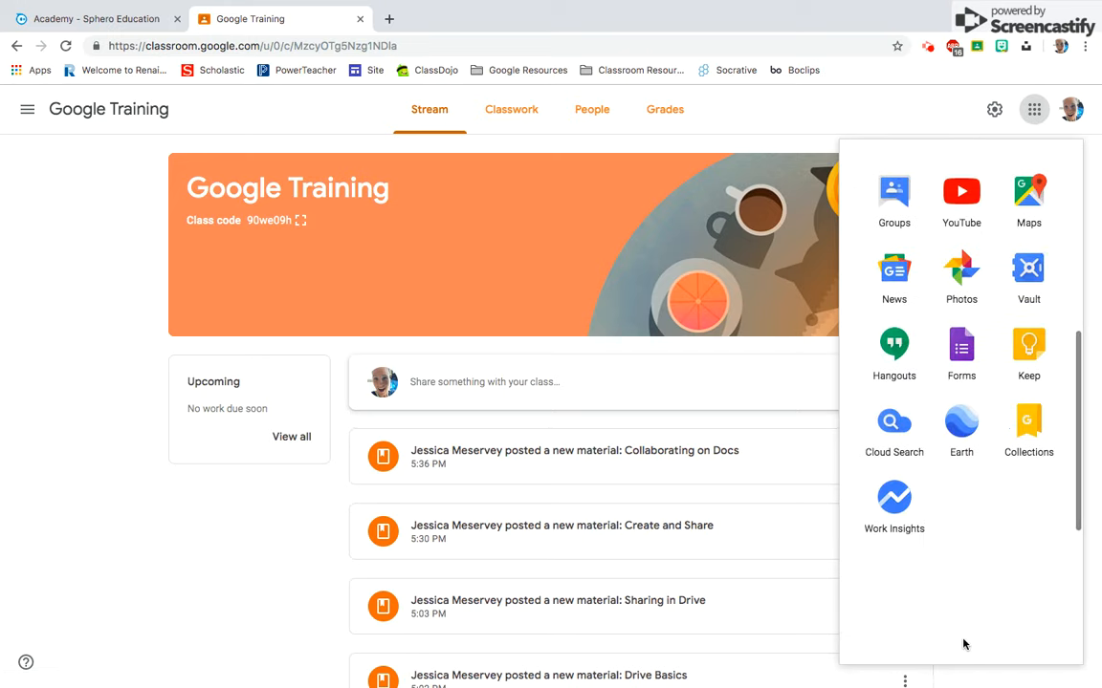
pyautogui.scroll(2, 949, 369)
pyautogui.scroll(5, 947, 369)
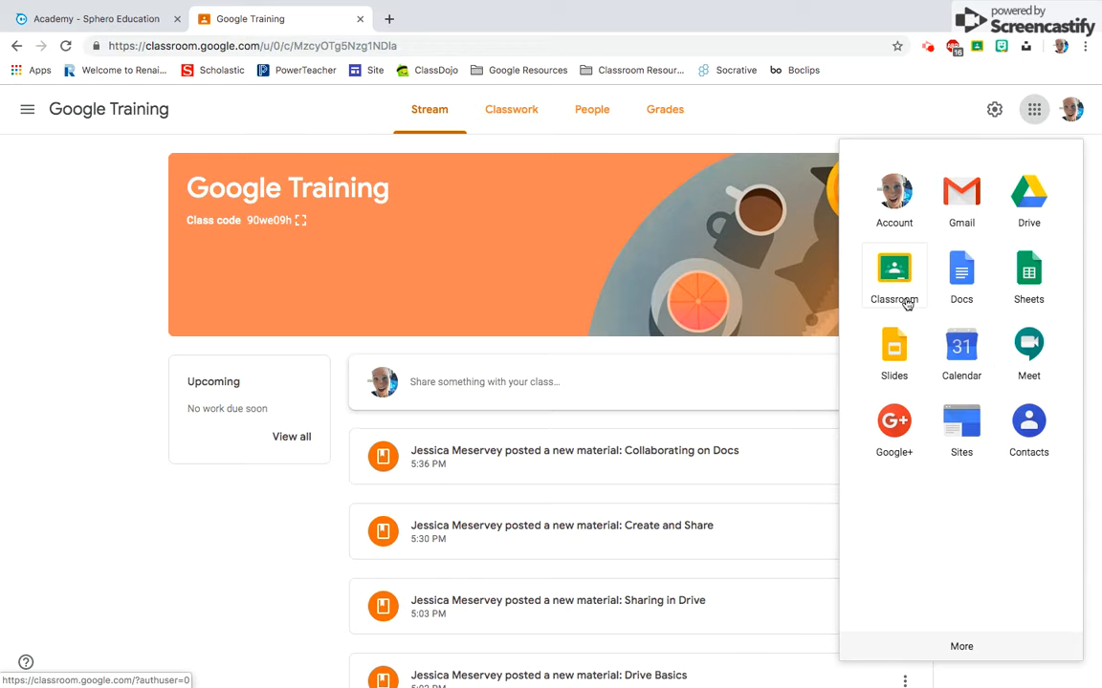
pyautogui.click(893, 260)
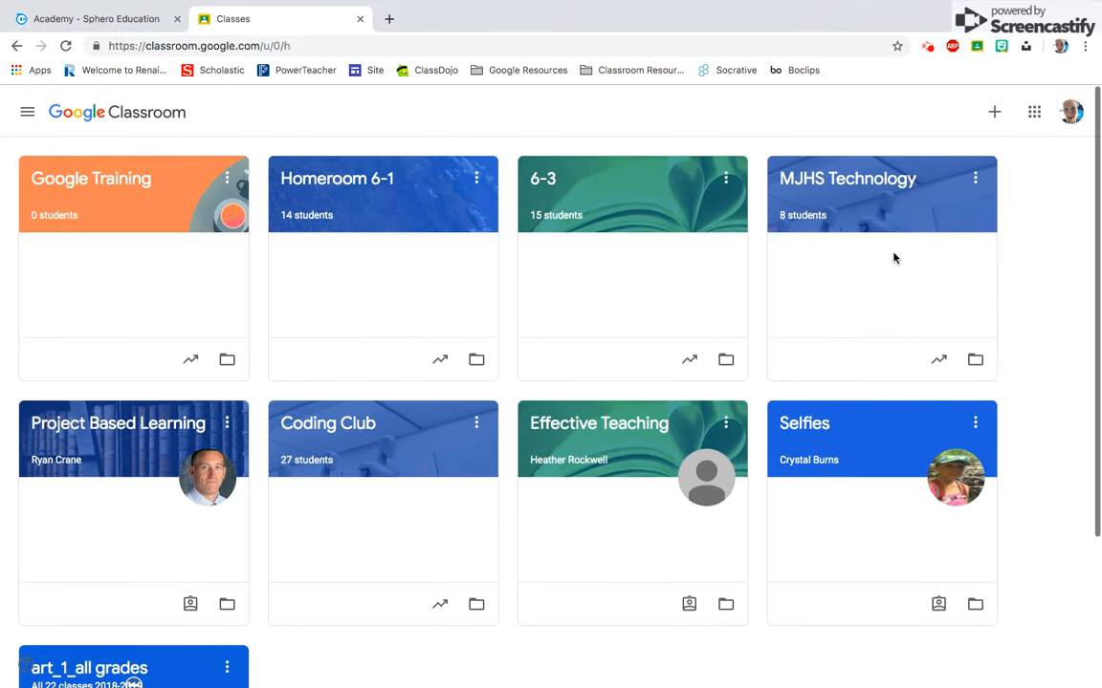
# - View the options for creating or joining a class, and open the Google Training class
pyautogui.click(995, 111)
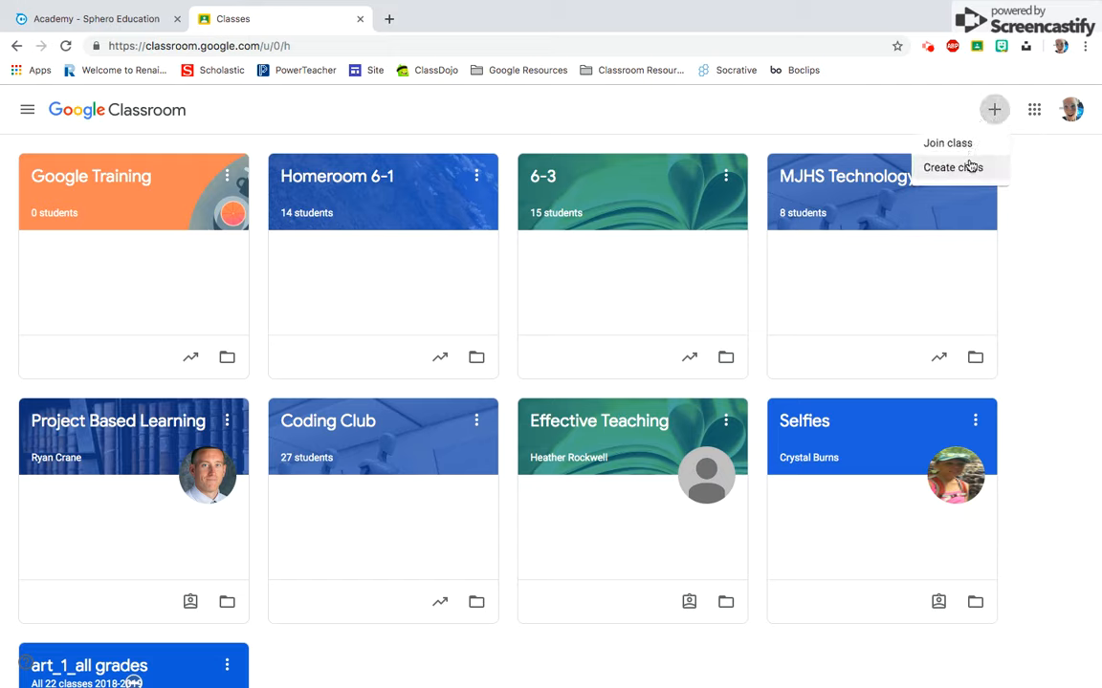
pyautogui.click(816, 114)
pyautogui.click(141, 167)
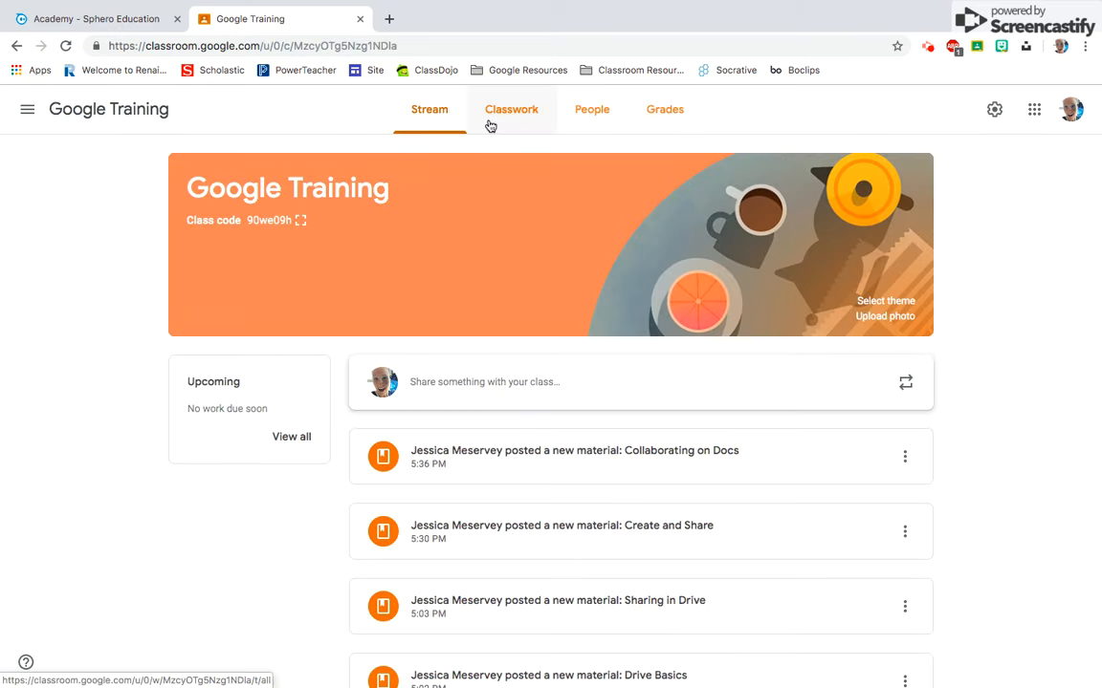
# - View the teacher and student invitation dialogs for the Google Training class without inviting anyone
pyautogui.click(584, 122)
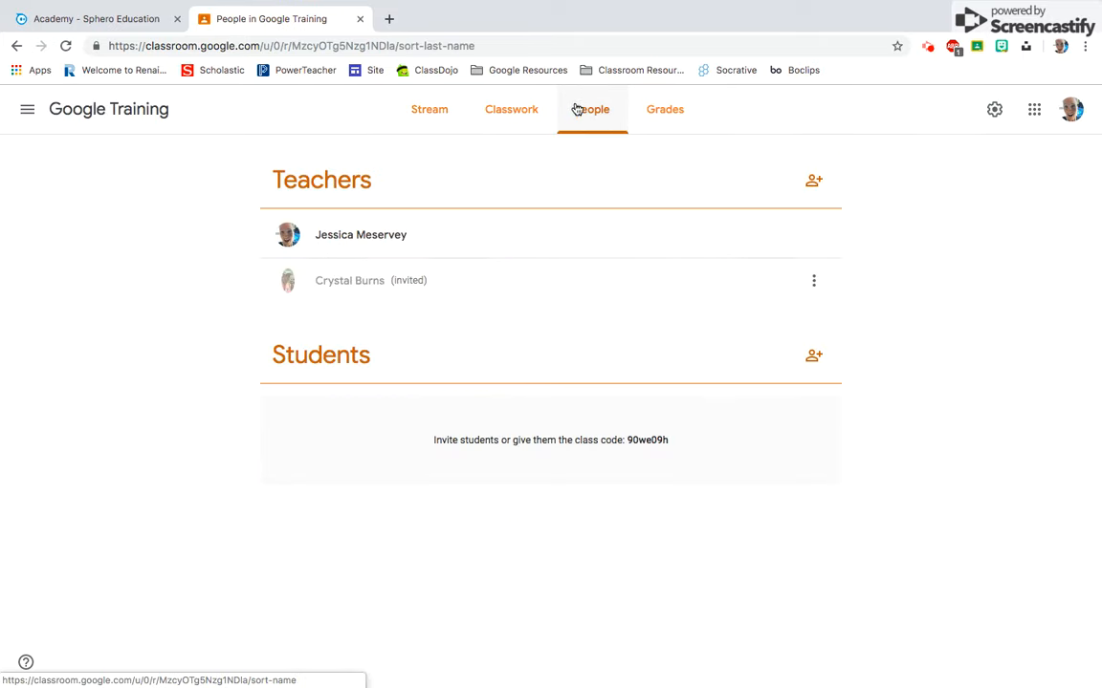
pyautogui.click(813, 181)
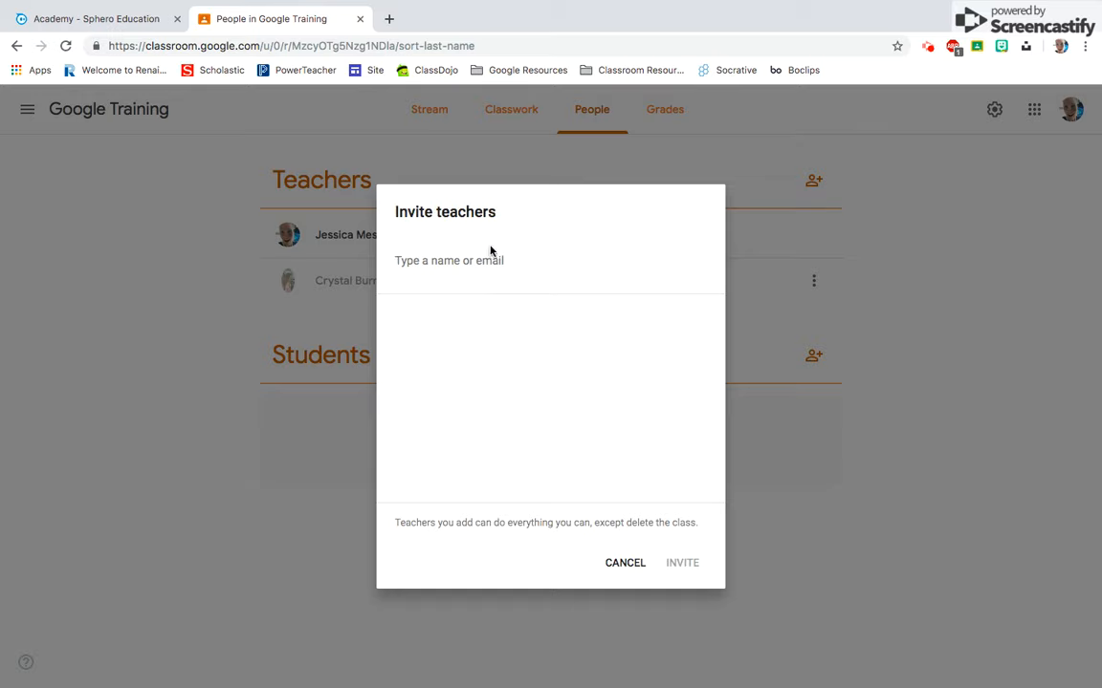
pyautogui.click(627, 562)
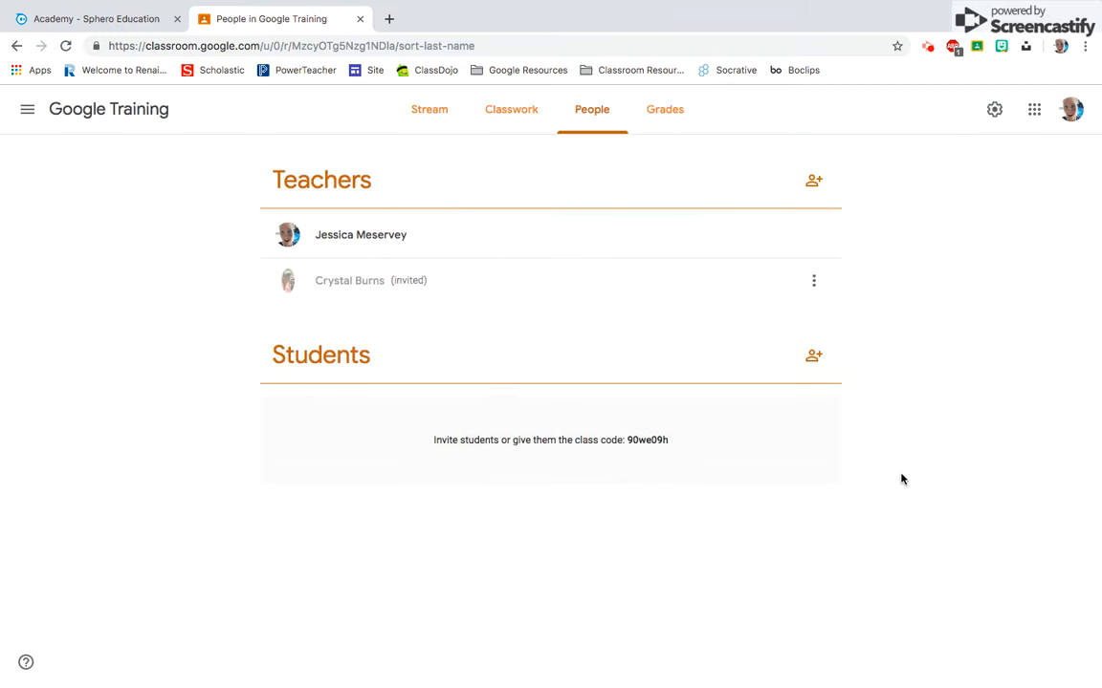
pyautogui.click(812, 356)
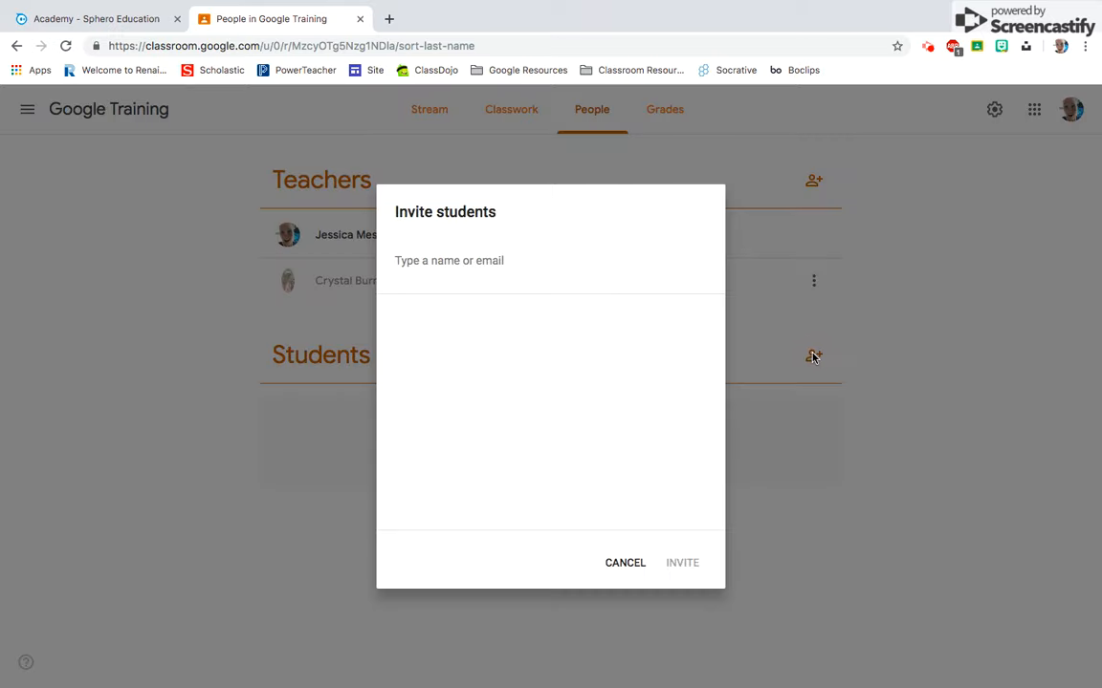
pyautogui.click(627, 563)
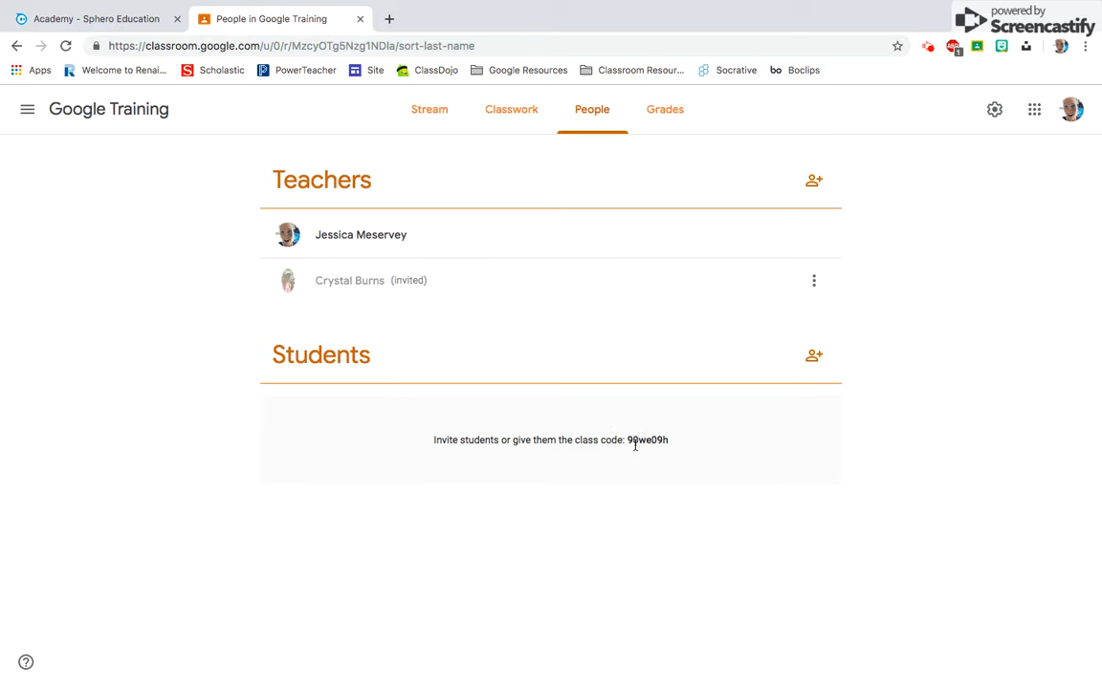
# - Display the class code in full screen from the class settings, and close the display
pyautogui.click(426, 121)
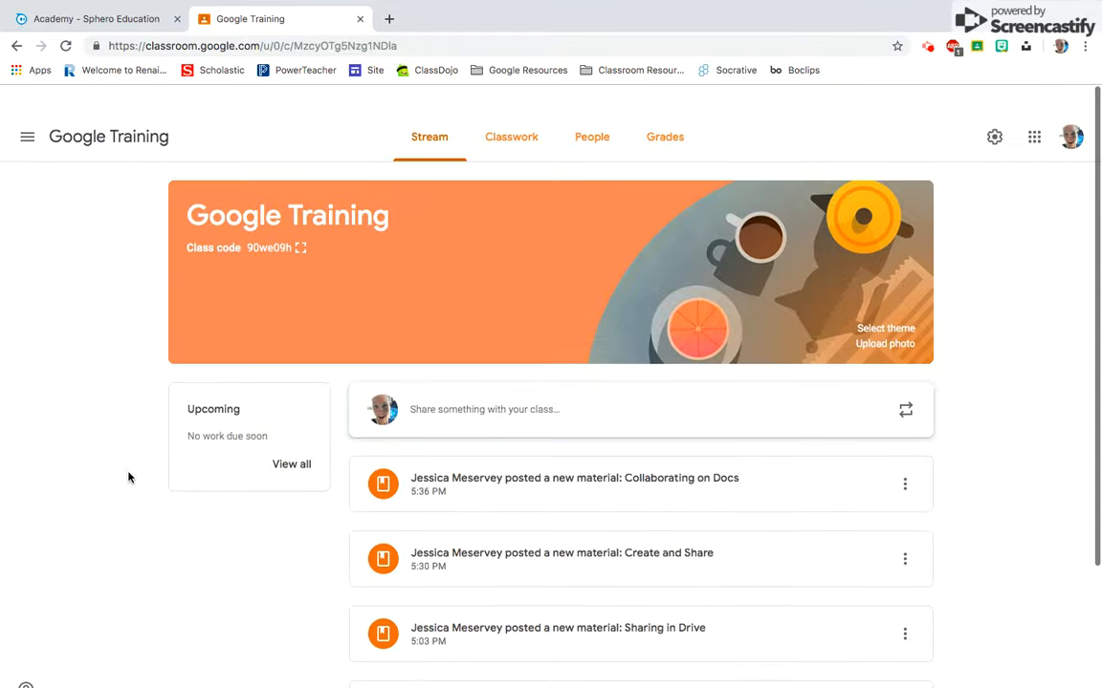
pyautogui.click(565, 117)
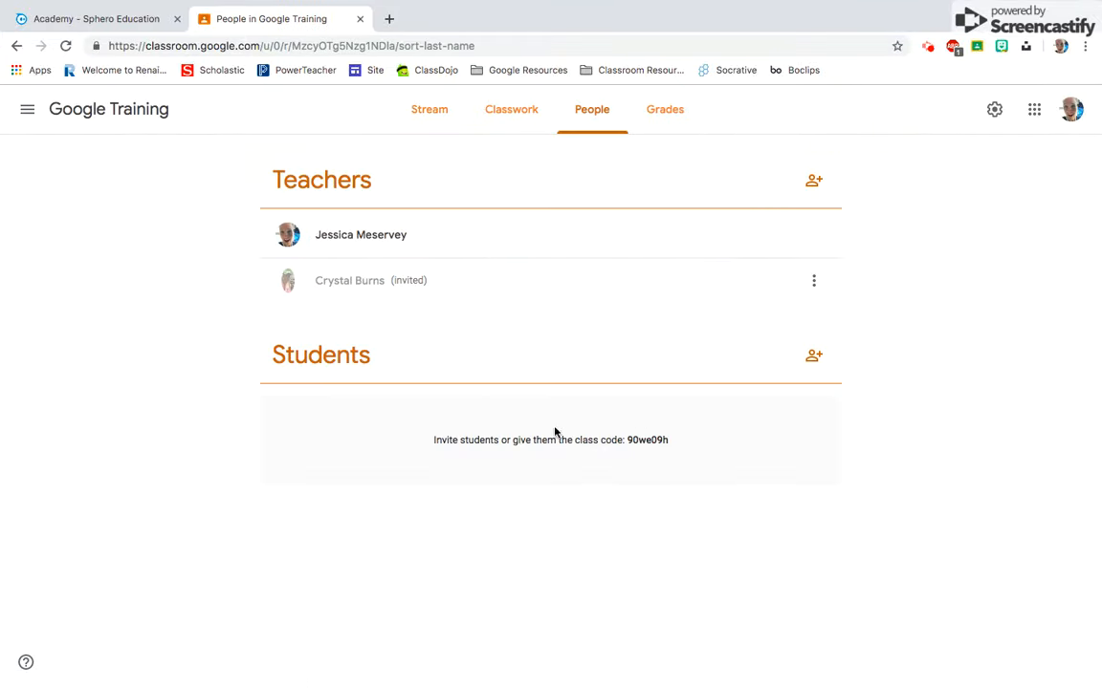
pyautogui.click(995, 110)
pyautogui.scroll(-3, 964, 363)
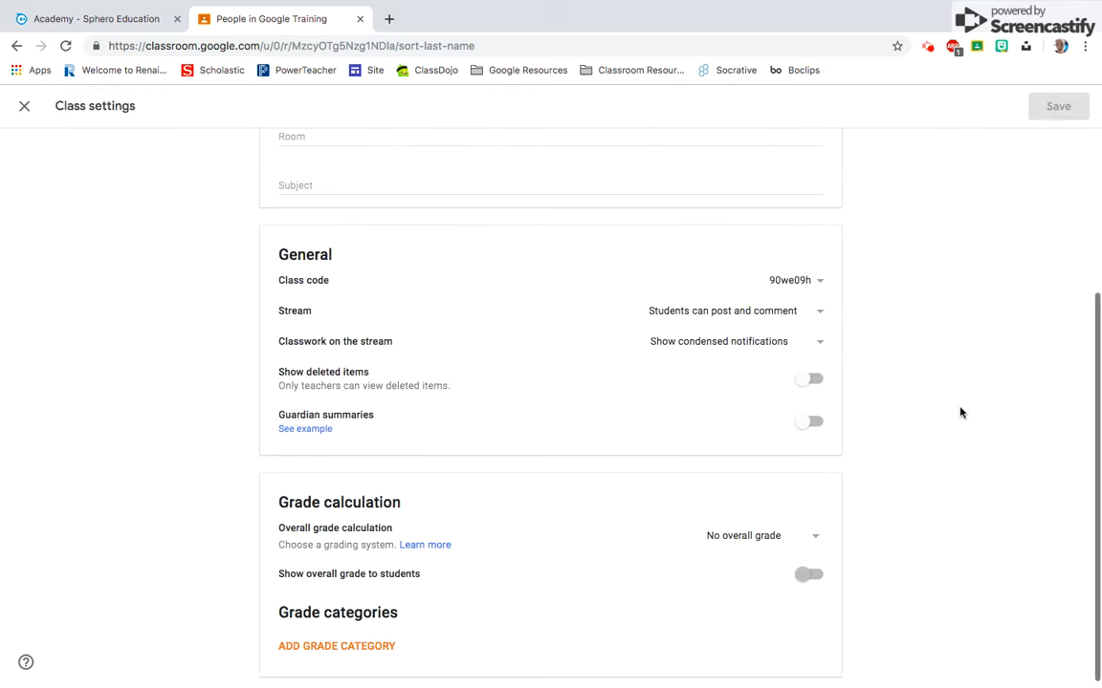
pyautogui.click(820, 281)
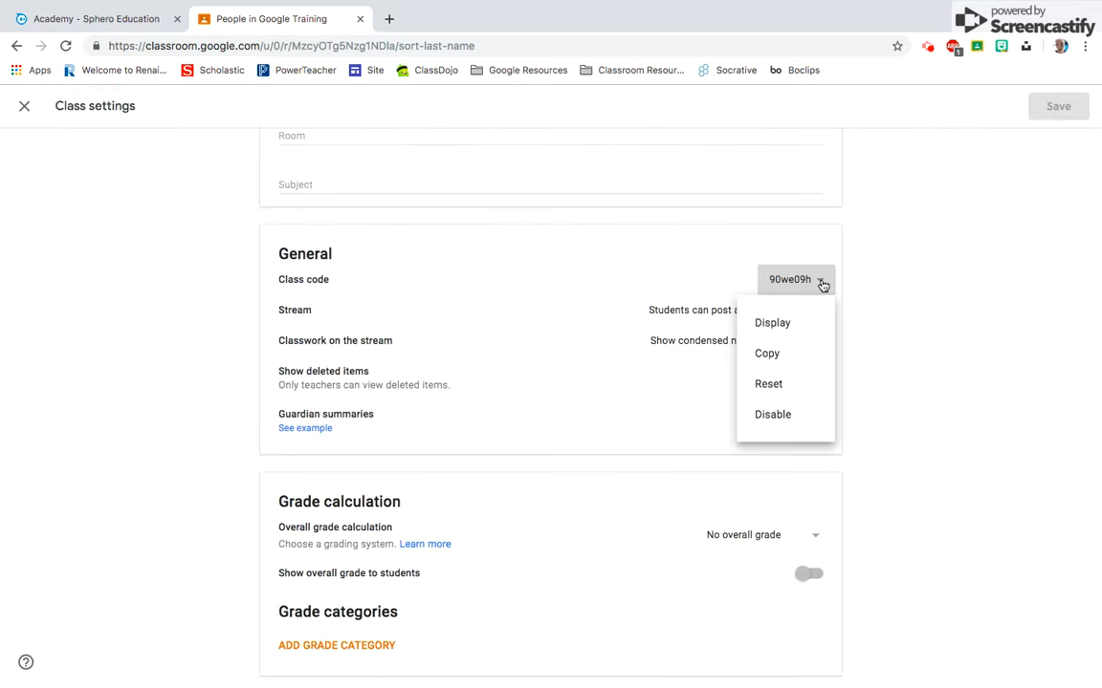
pyautogui.click(794, 319)
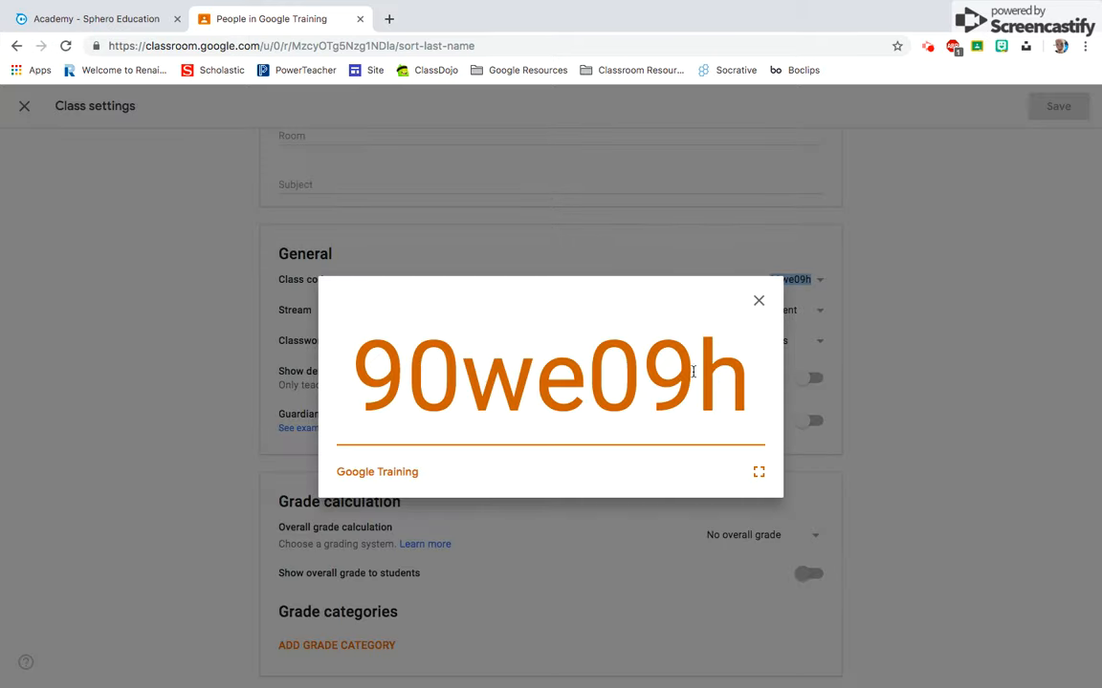
pyautogui.click(757, 471)
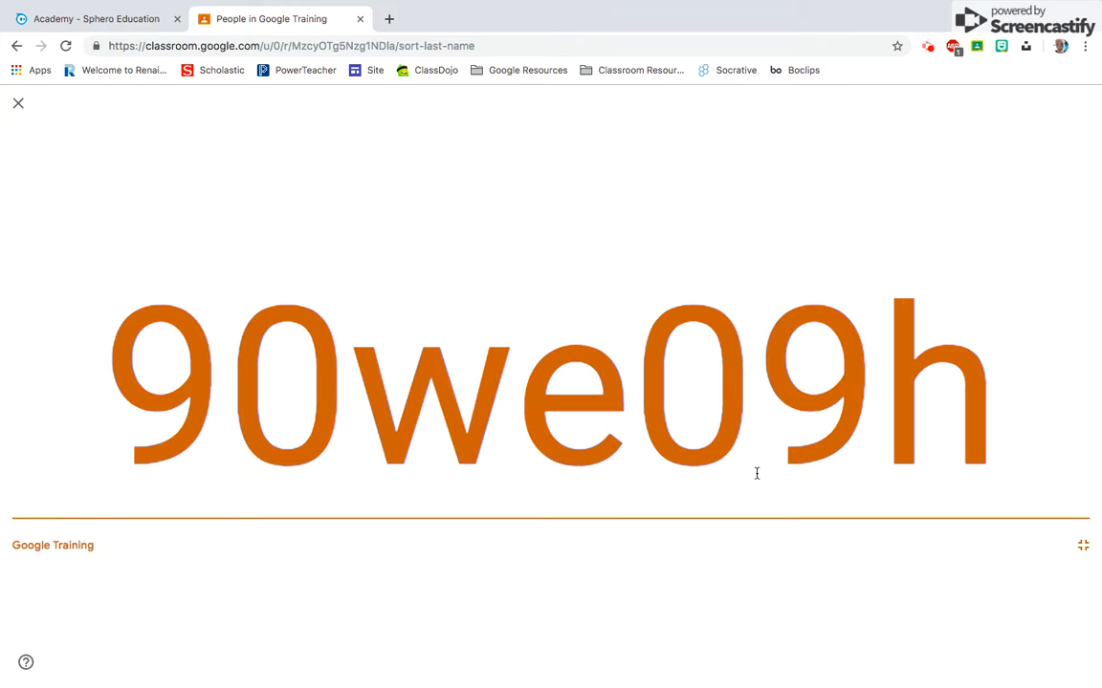
pyautogui.click(1076, 550)
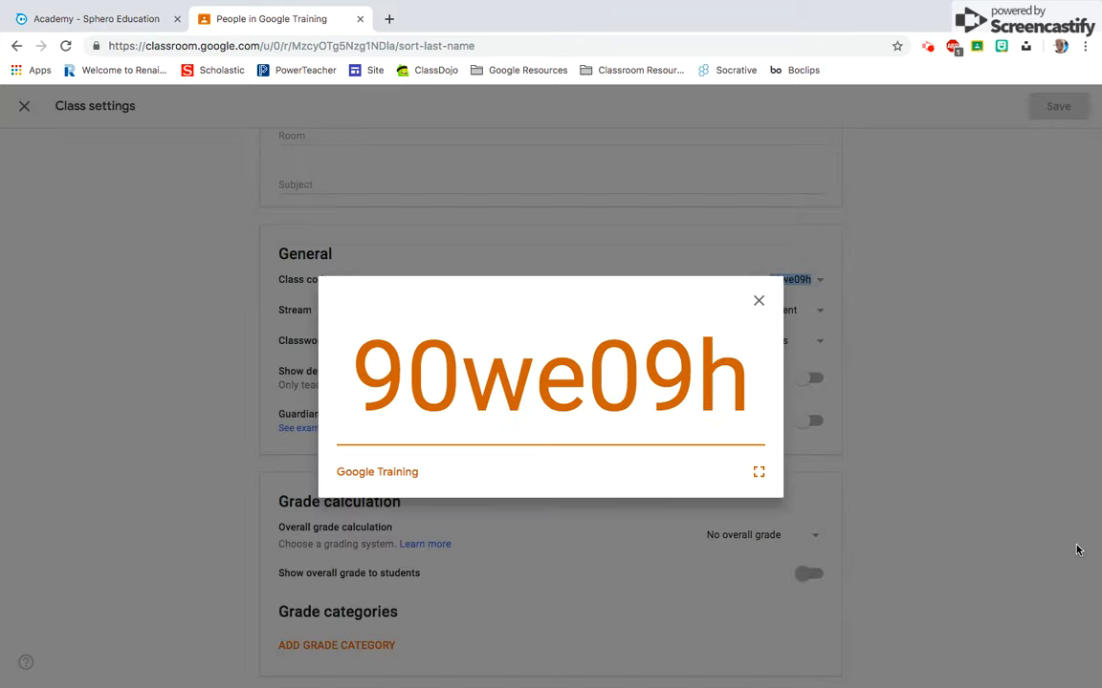
pyautogui.click(760, 303)
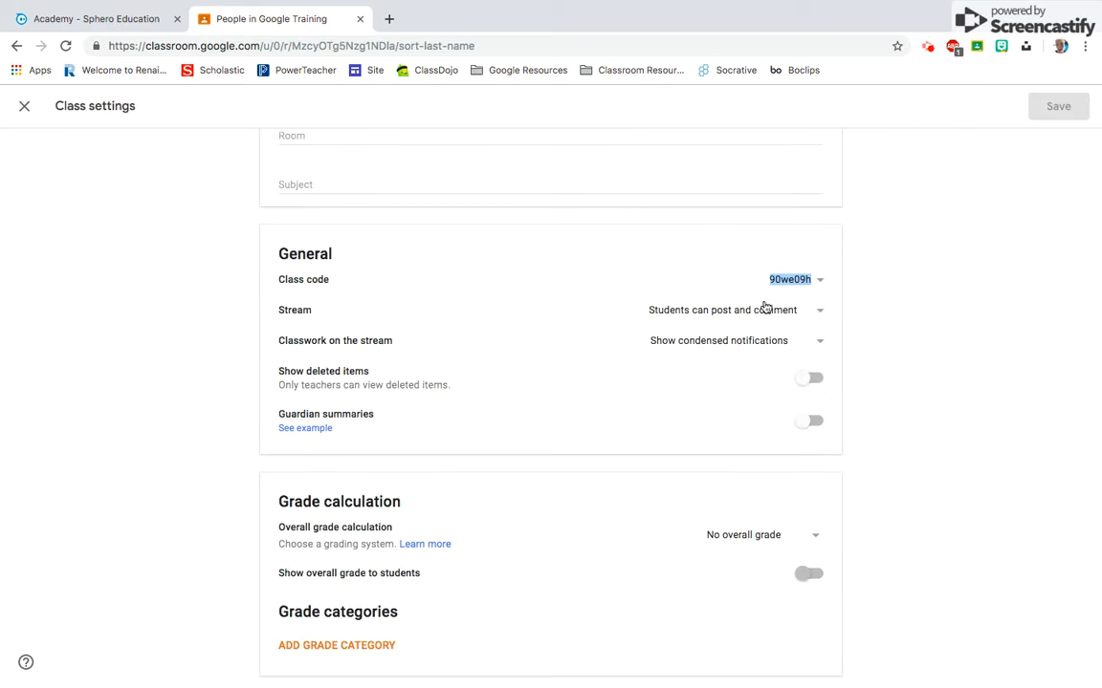
# - Reset the class code in the class settings and return to the class stream
pyautogui.click(821, 283)
pyautogui.click(793, 387)
pyautogui.scroll(5, 917, 323)
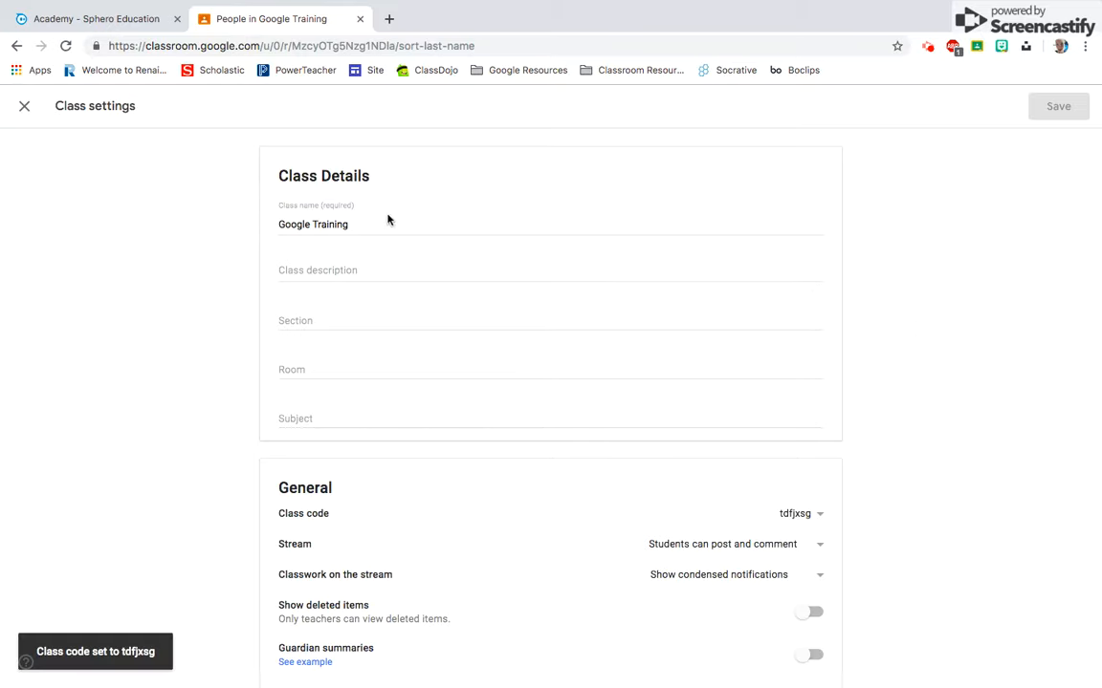
pyautogui.click(24, 101)
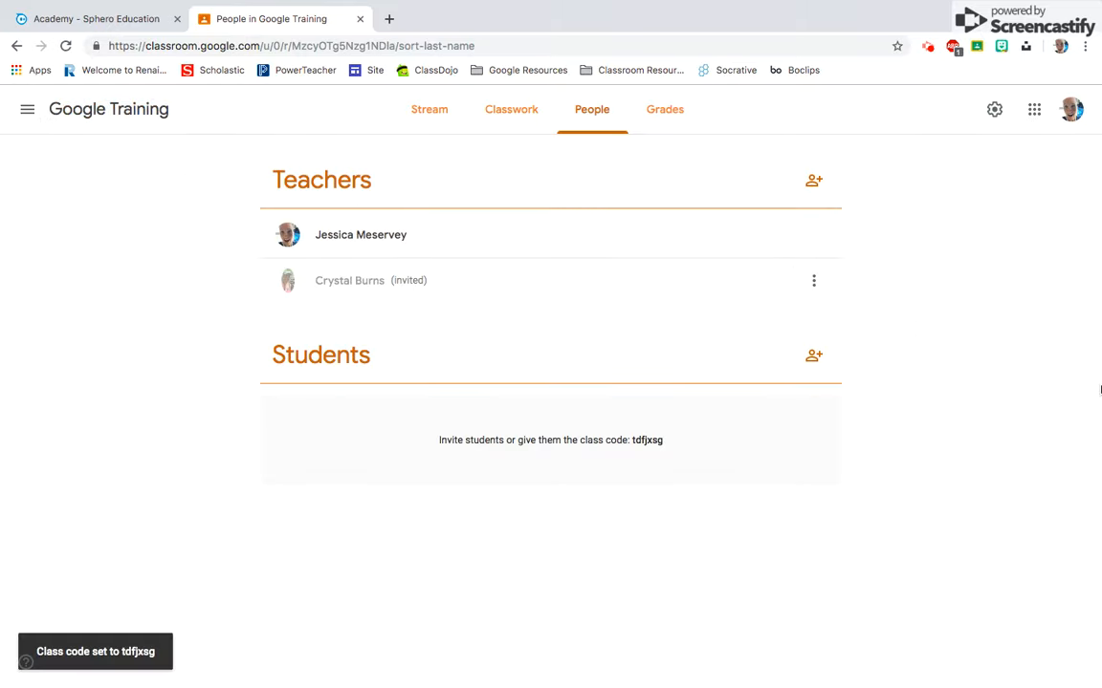
pyautogui.click(428, 102)
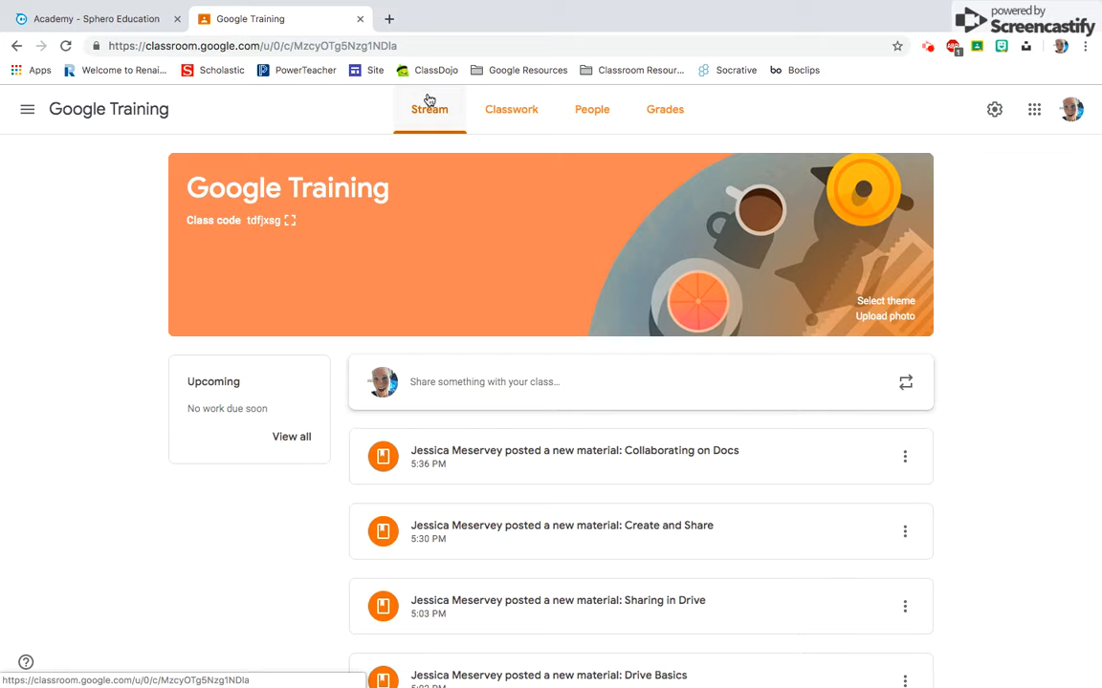
# - Look through the Google Training classwork topics and start a new assignment
pyautogui.click(523, 117)
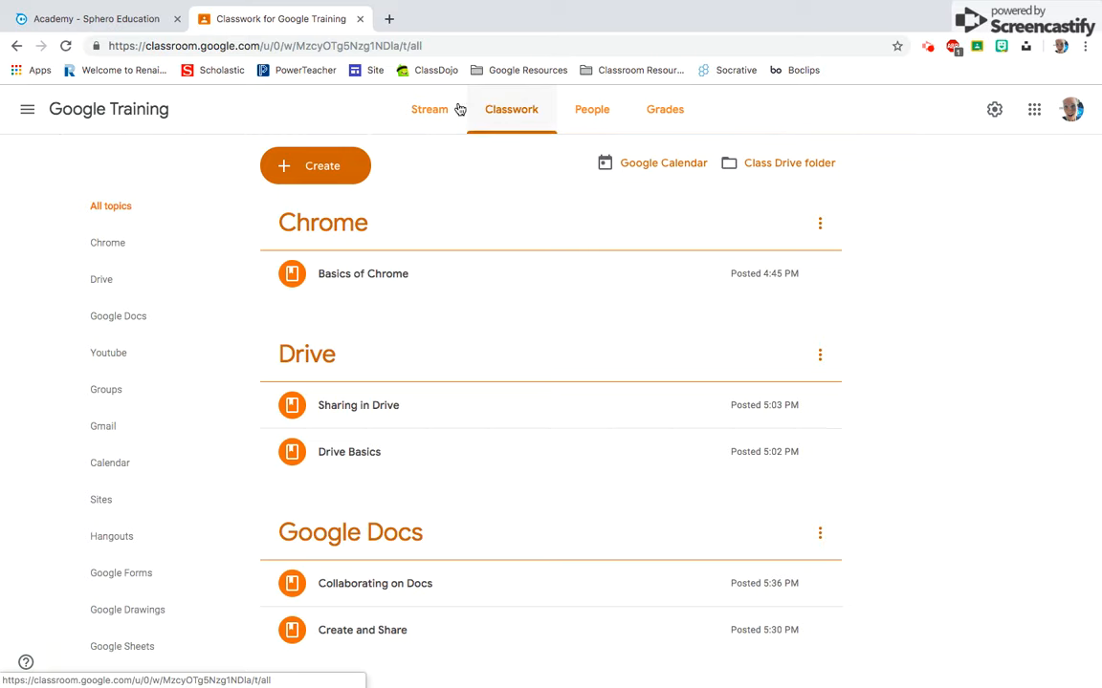
pyautogui.scroll(-3, 50, 413)
pyautogui.scroll(-2, 49, 413)
pyautogui.scroll(-4, 49, 413)
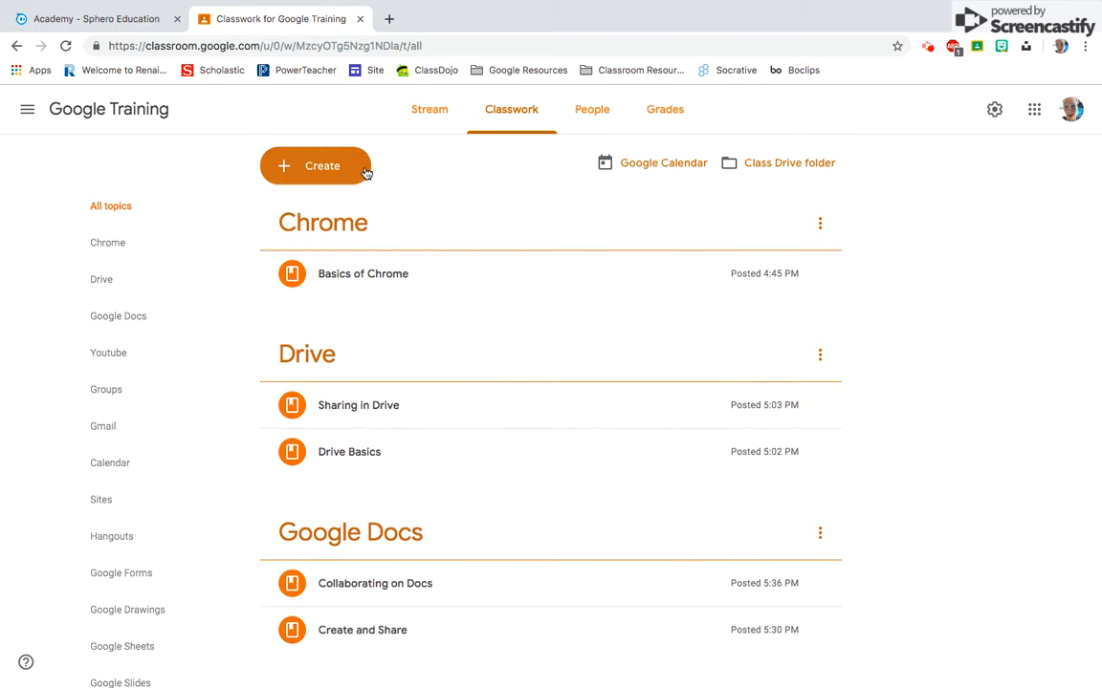
pyautogui.click(282, 164)
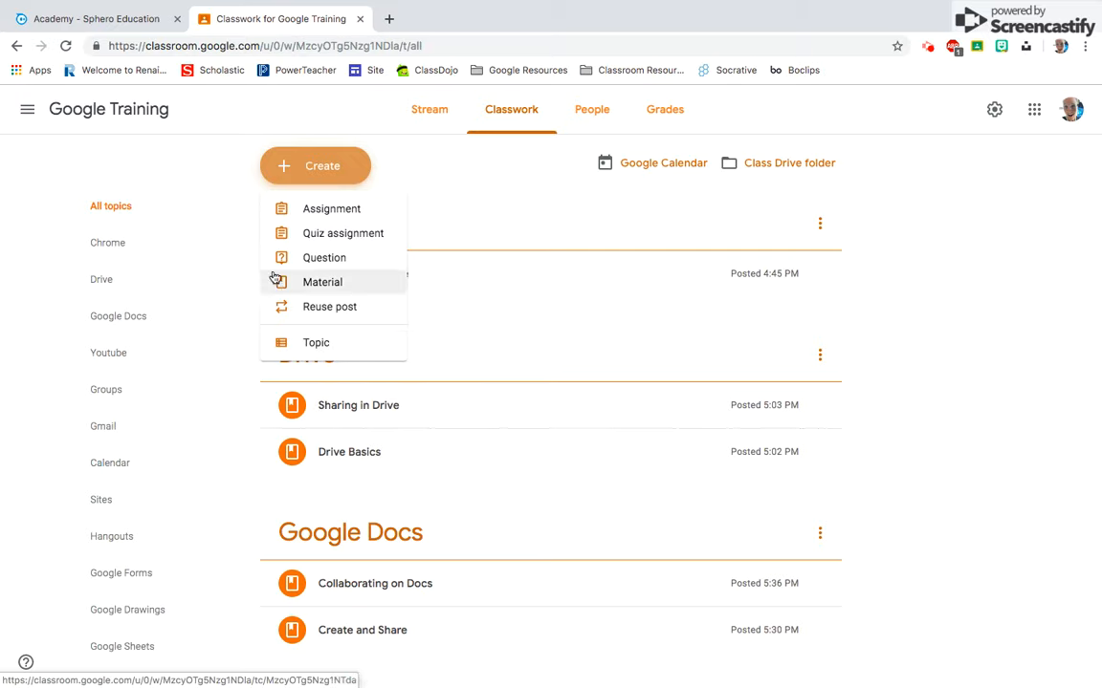
pyautogui.click(345, 212)
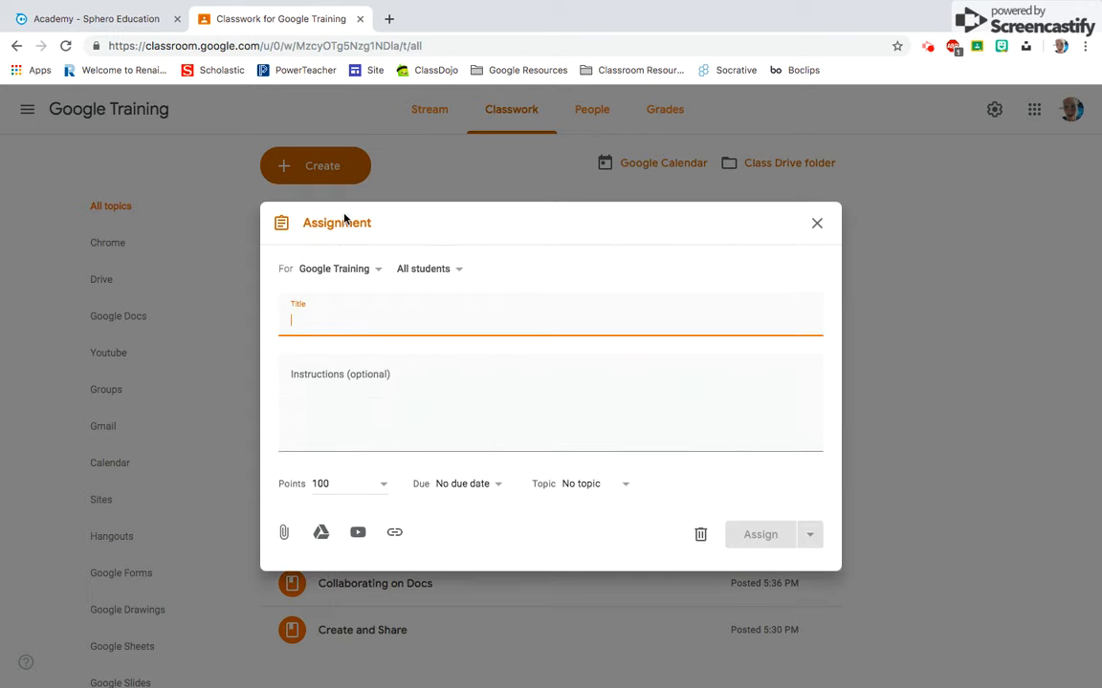
# - Check which classes and students the assignment can be given to
pyautogui.click(336, 267)
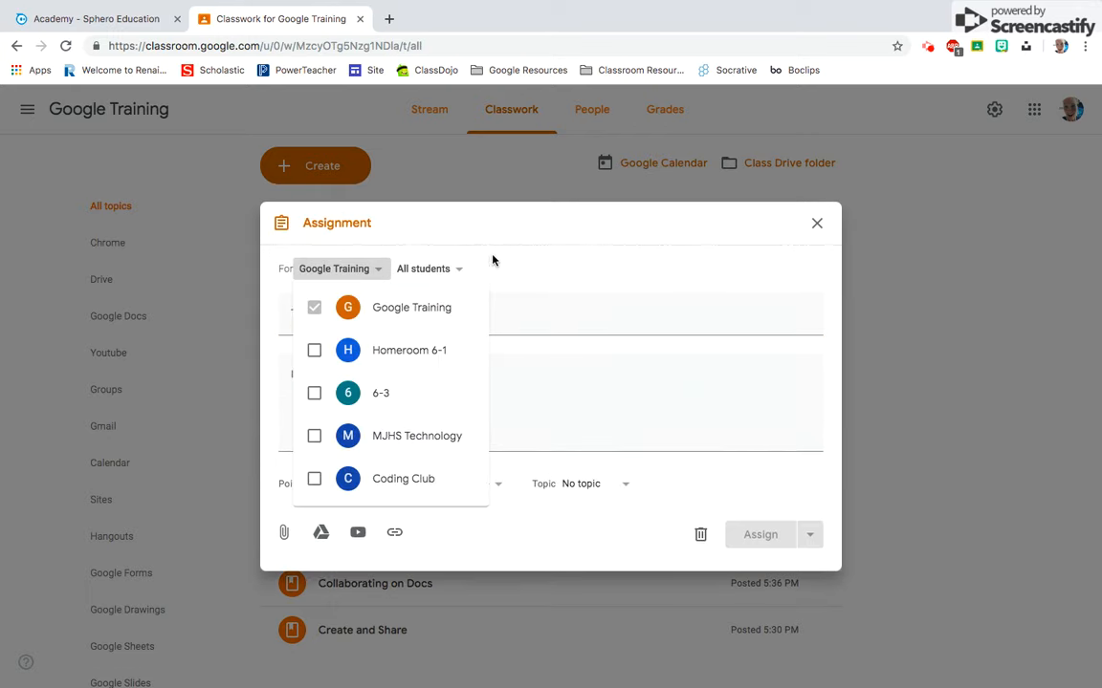
pyautogui.click(442, 229)
pyautogui.click(458, 272)
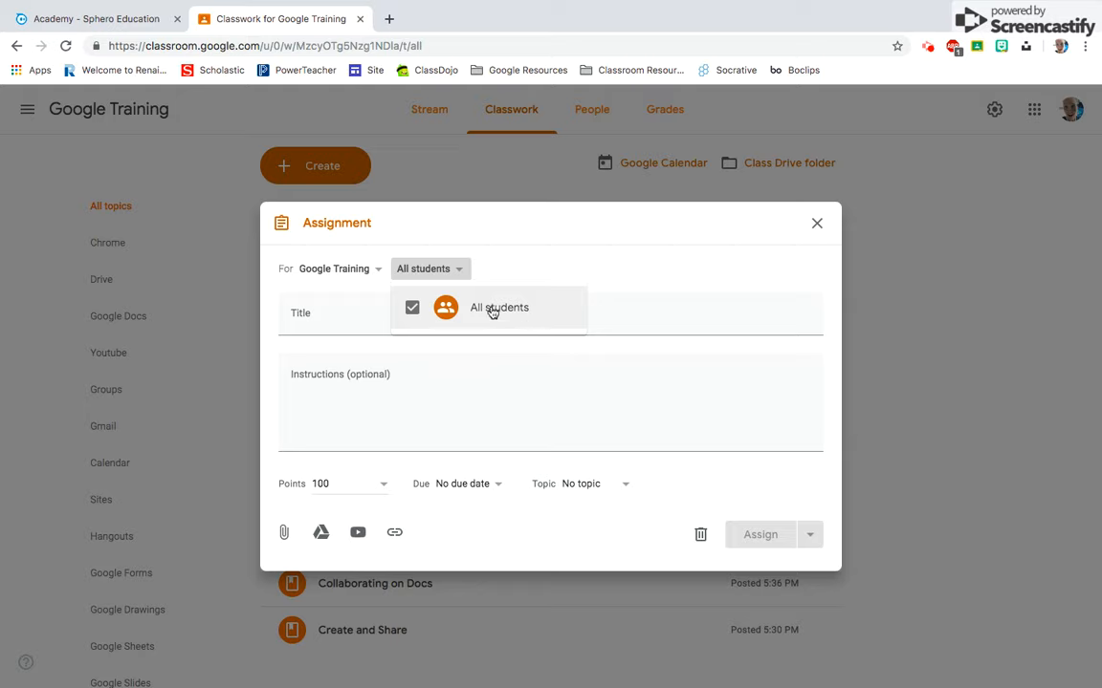
pyautogui.click(516, 263)
# - Name the assignment "Title" and set its points to 3
pyautogui.click(394, 312)
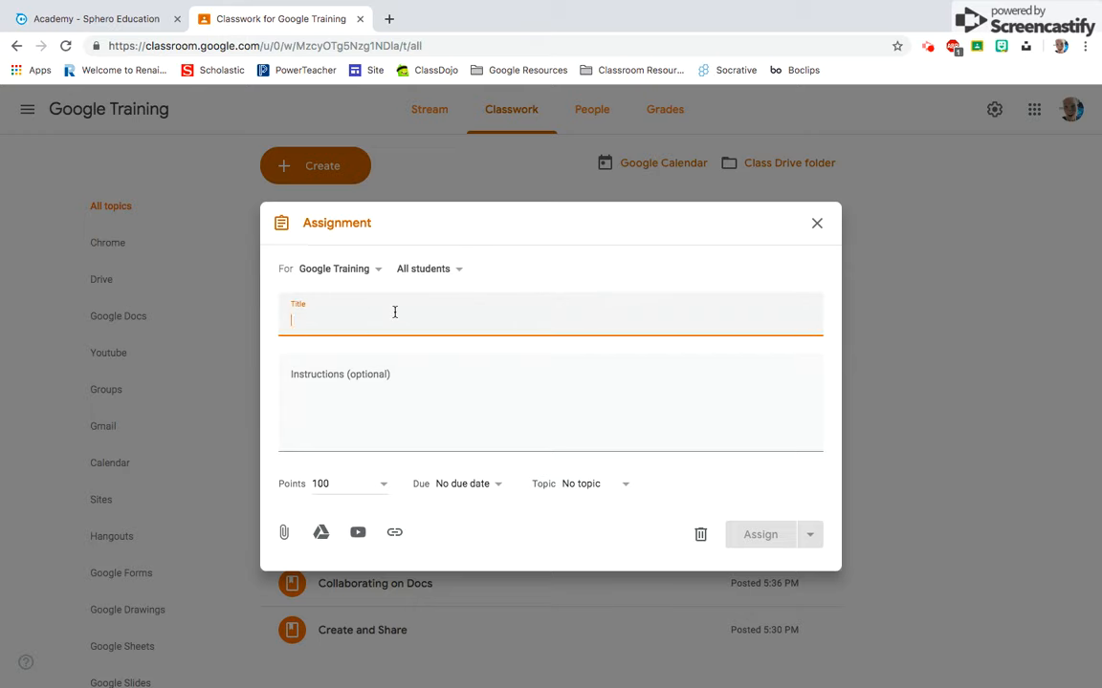
pyautogui.write('Title')
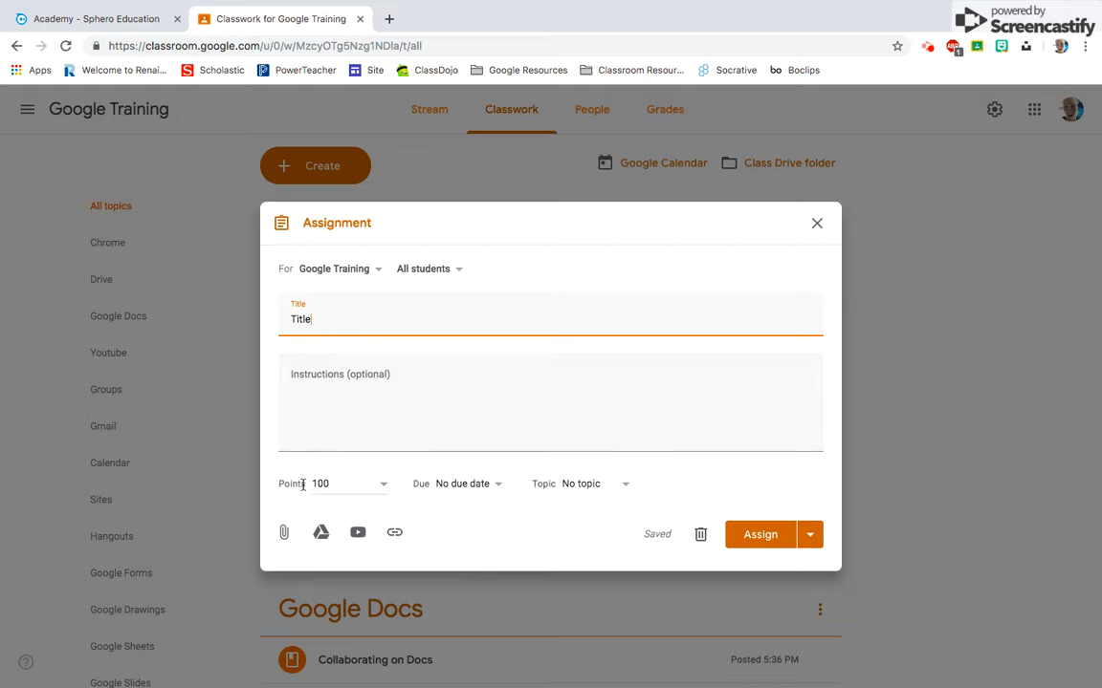
pyautogui.click(342, 486)
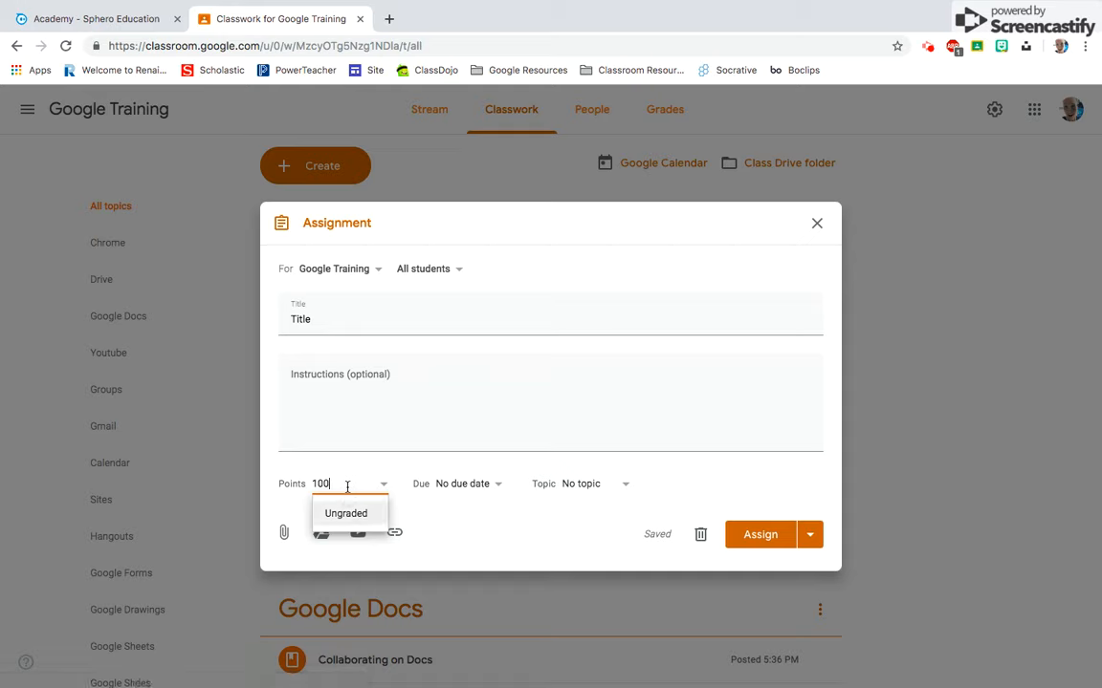
pyautogui.press('BackSpace')
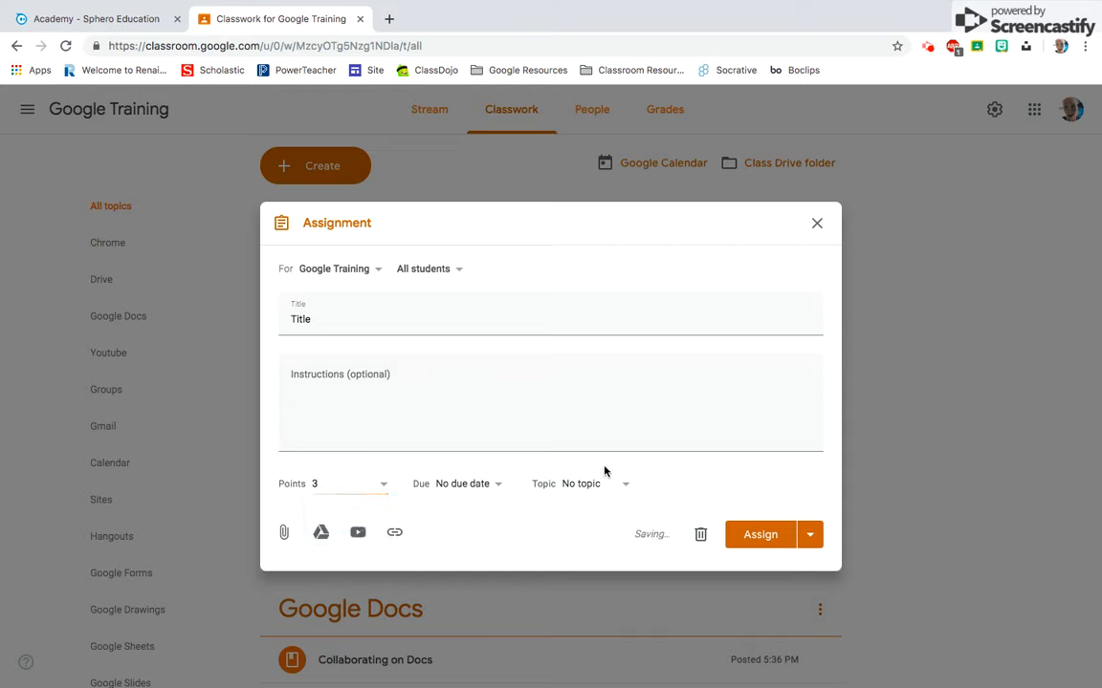
# - Set the assignment's due date to Jul 10, 2019, and view the available topics without choosing one
pyautogui.click(496, 487)
pyautogui.click(497, 529)
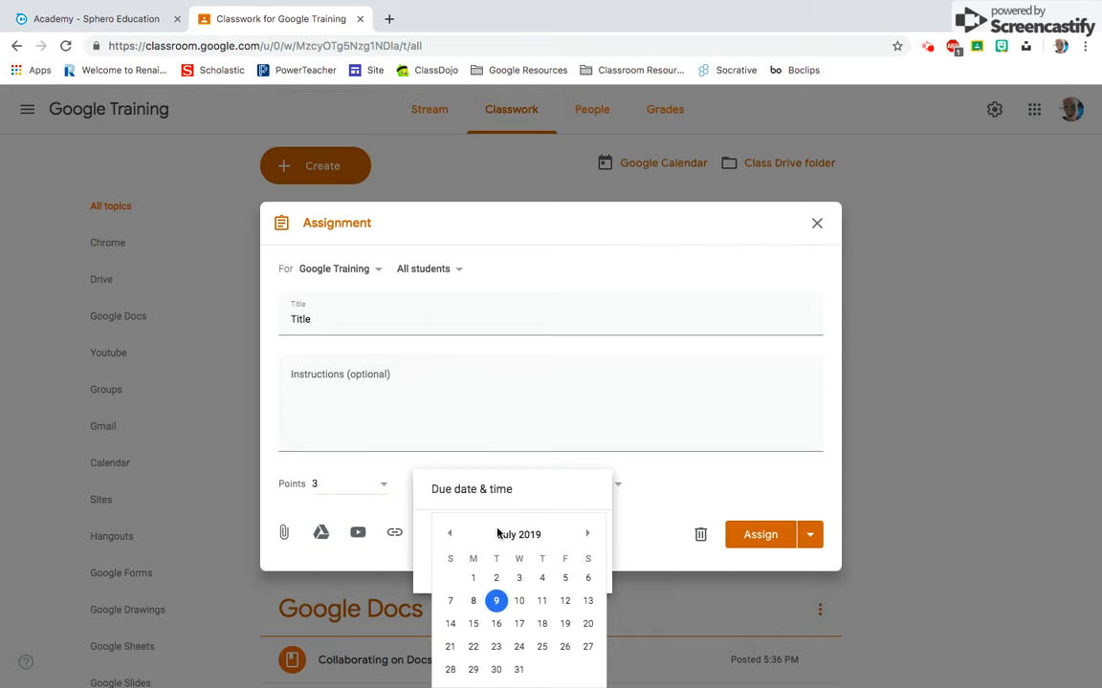
pyautogui.click(499, 600)
pyautogui.click(519, 601)
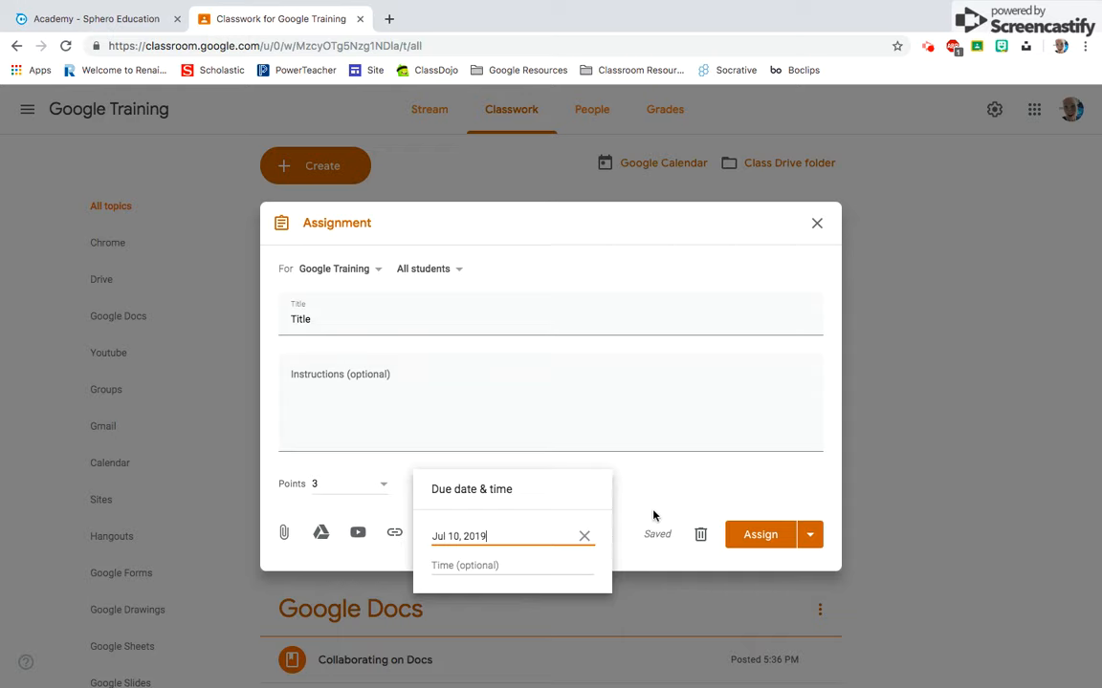
pyautogui.click(660, 502)
pyautogui.click(592, 485)
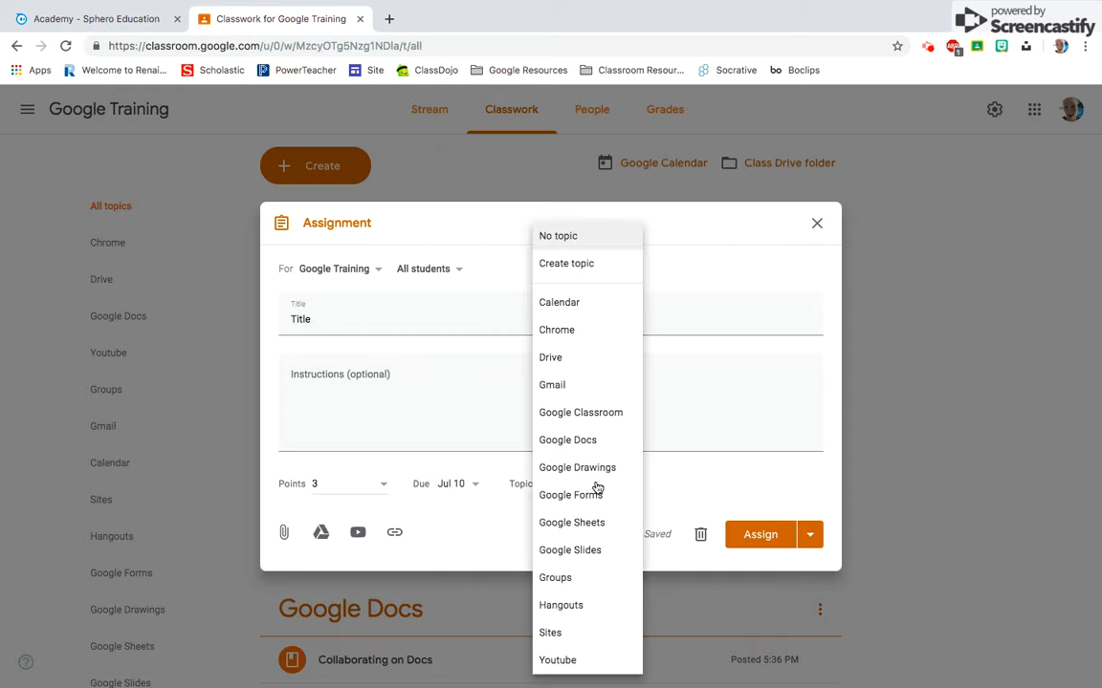
pyautogui.click(688, 494)
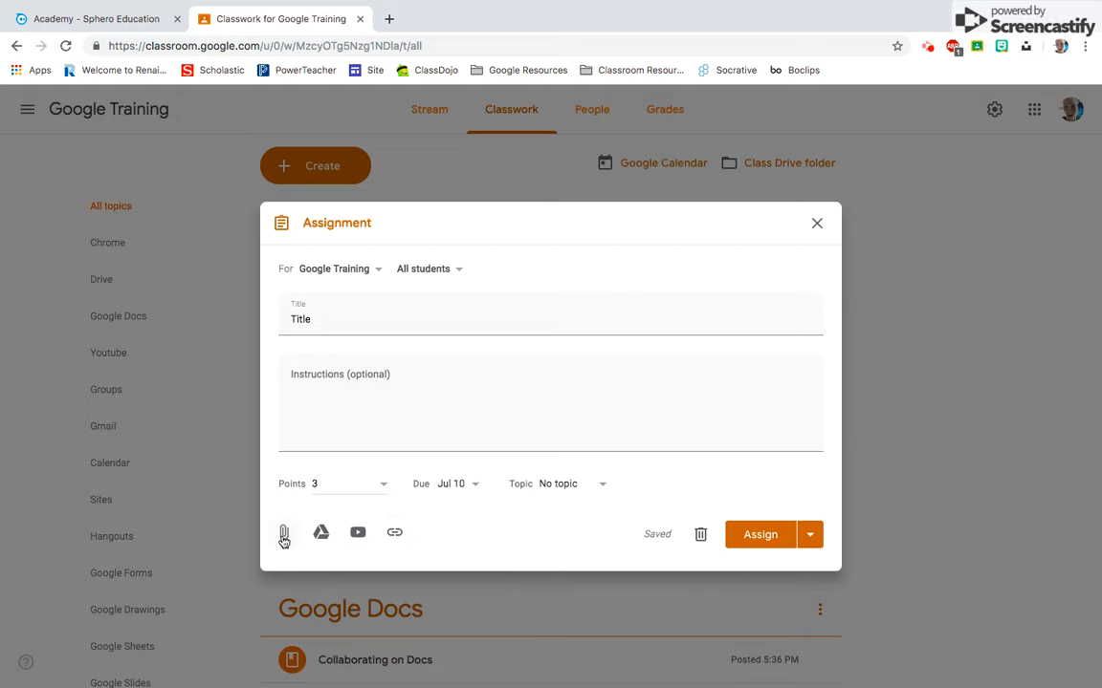
# - Check the option for uploading assignment files from the device without attaching any
pyautogui.click(284, 538)
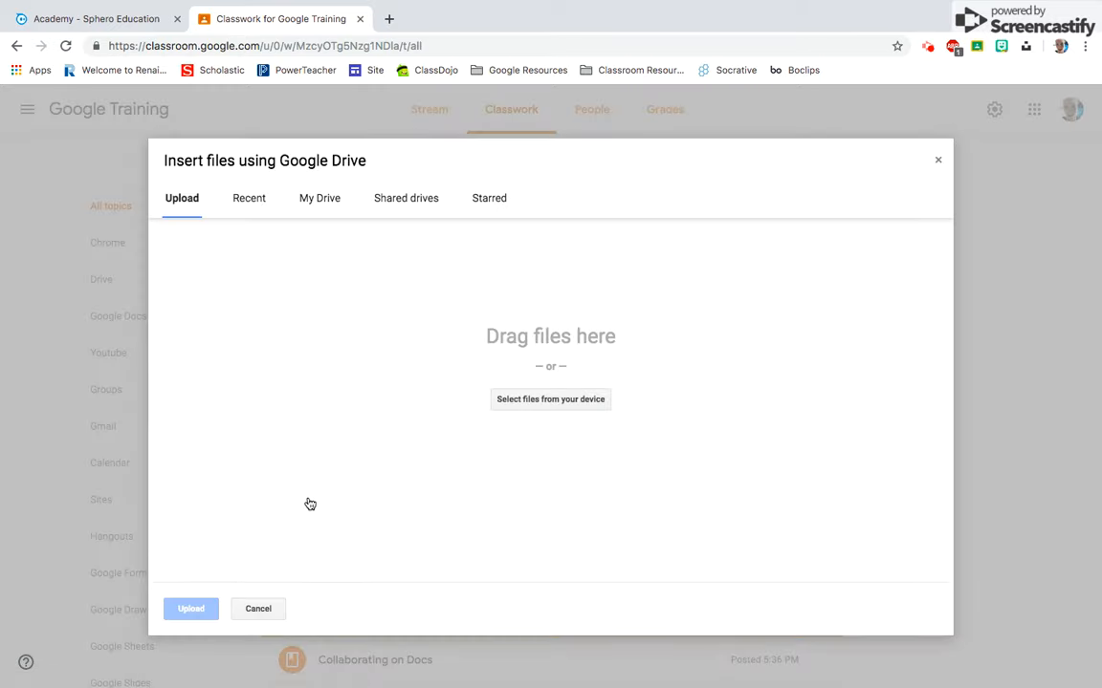
pyautogui.click(564, 402)
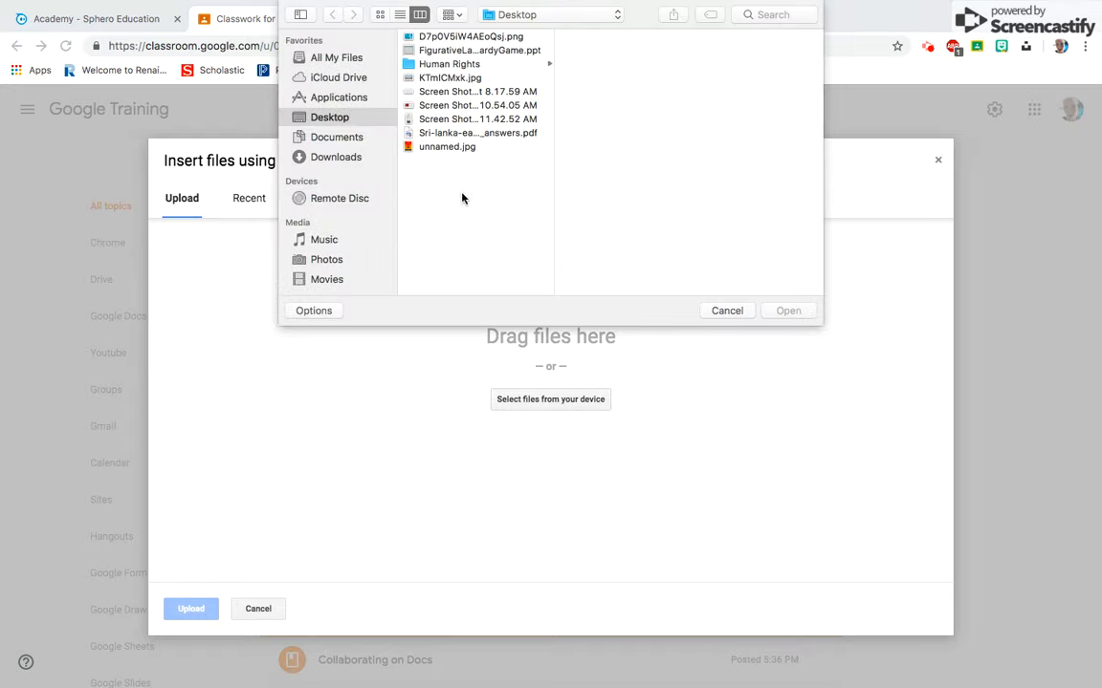
pyautogui.click(746, 312)
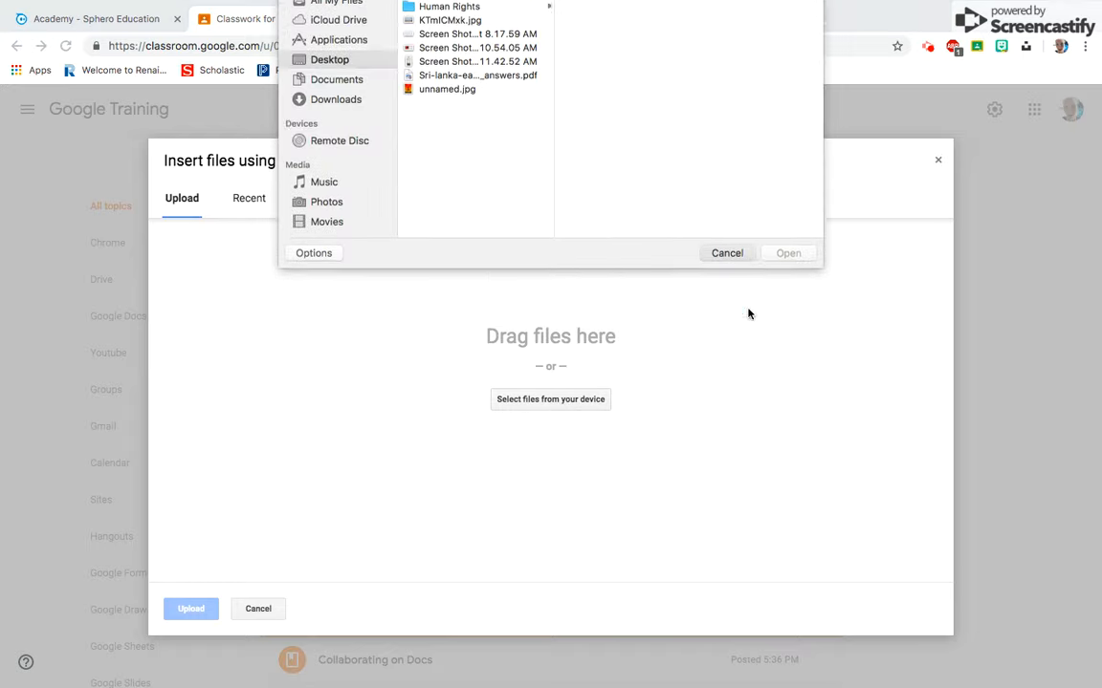
pyautogui.click(258, 609)
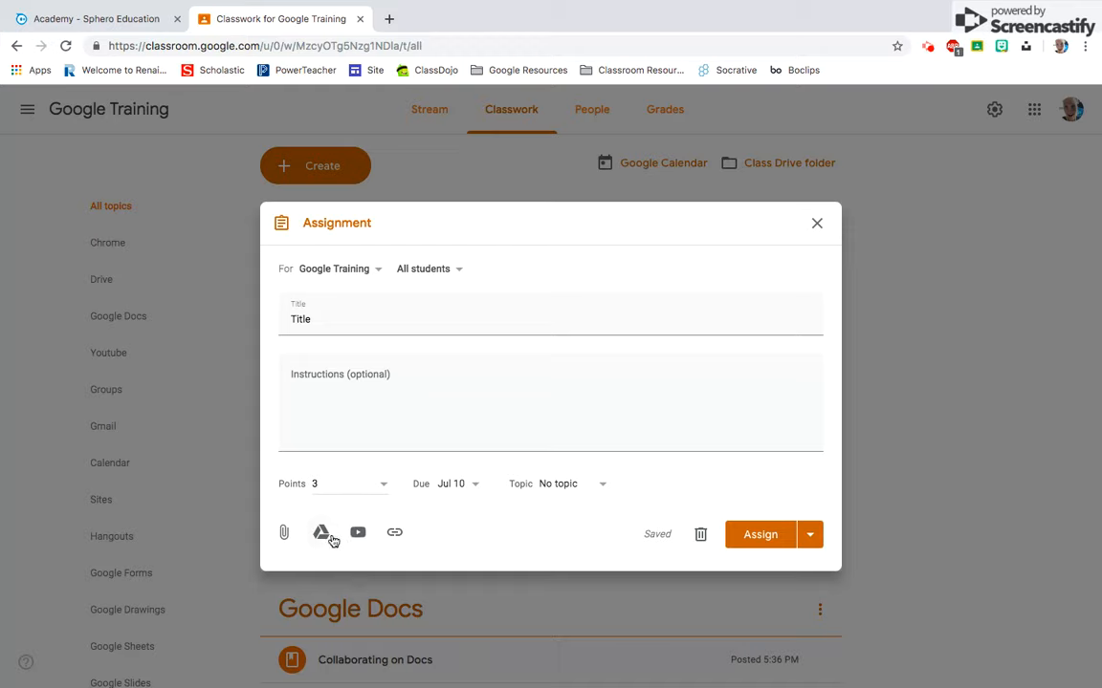
# - Attach the recent Google Drive file "Test Doc" to the assignment
pyautogui.click(328, 536)
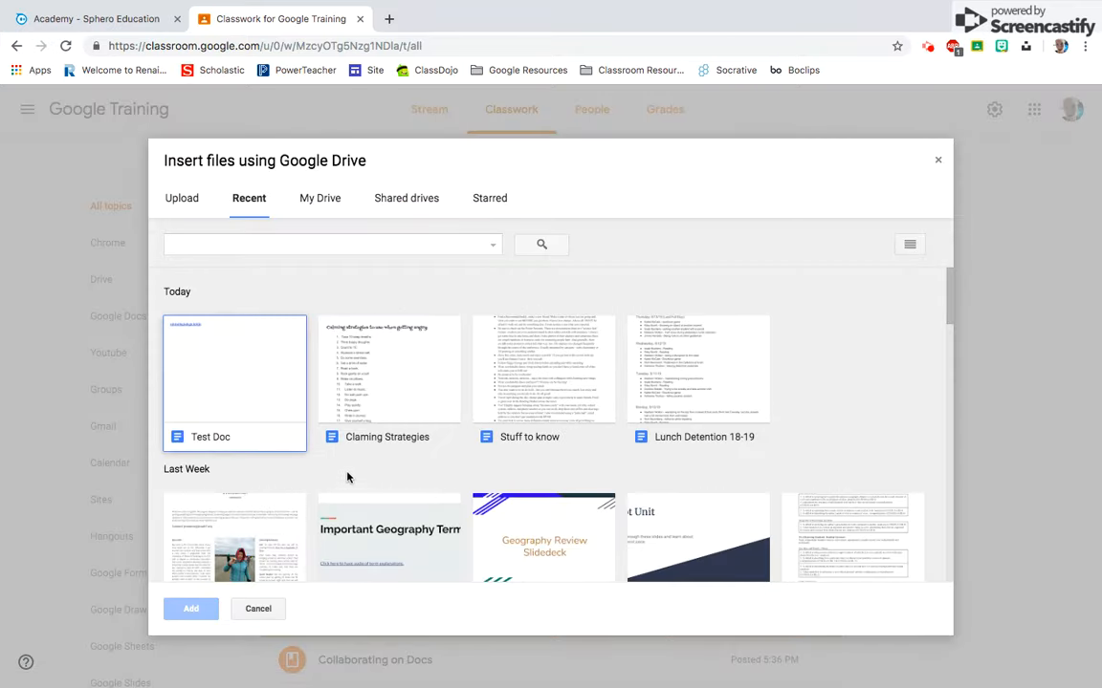
pyautogui.click(269, 412)
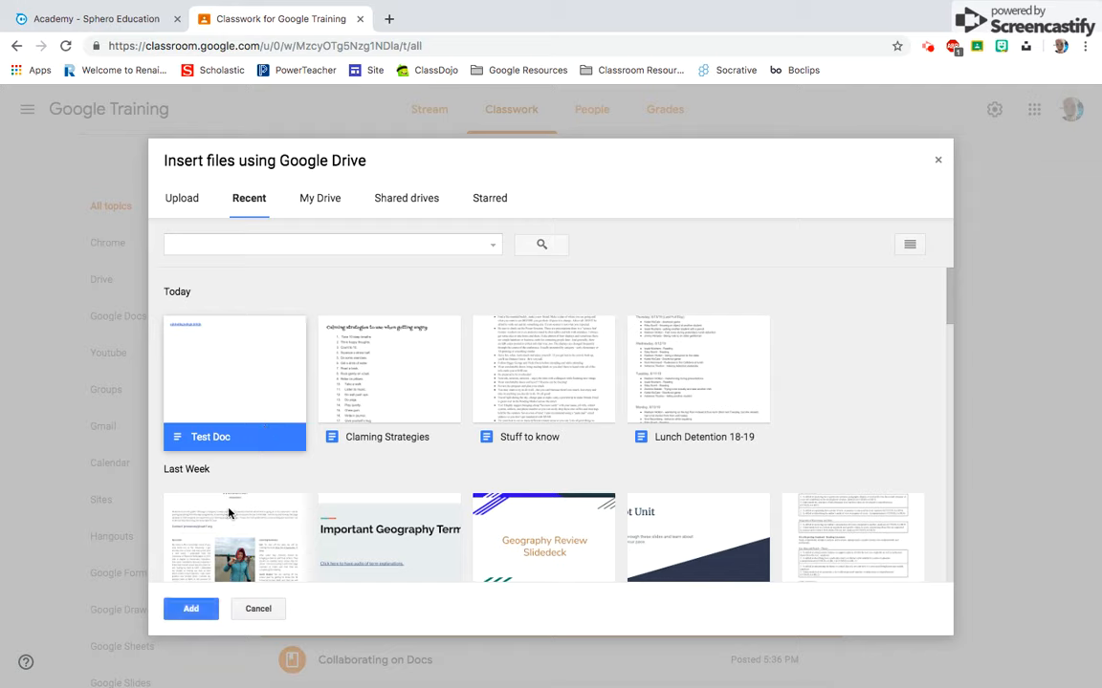
pyautogui.click(191, 609)
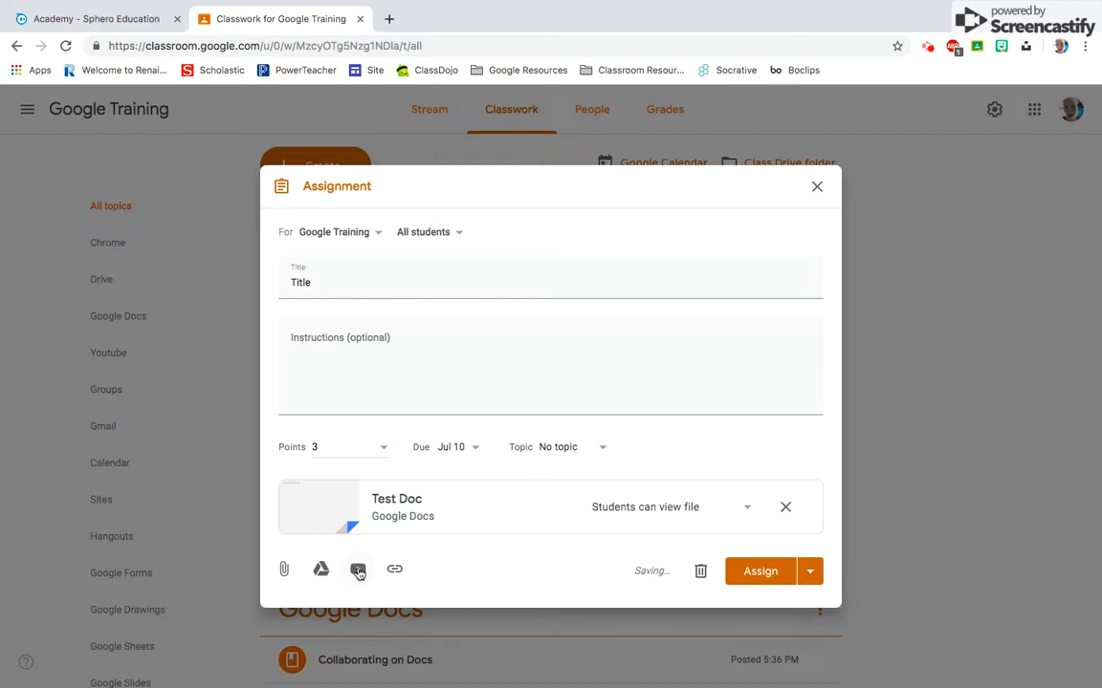
# - Check the assignment's YouTube video search, video URL and link attachment options without adding anything
pyautogui.click(357, 570)
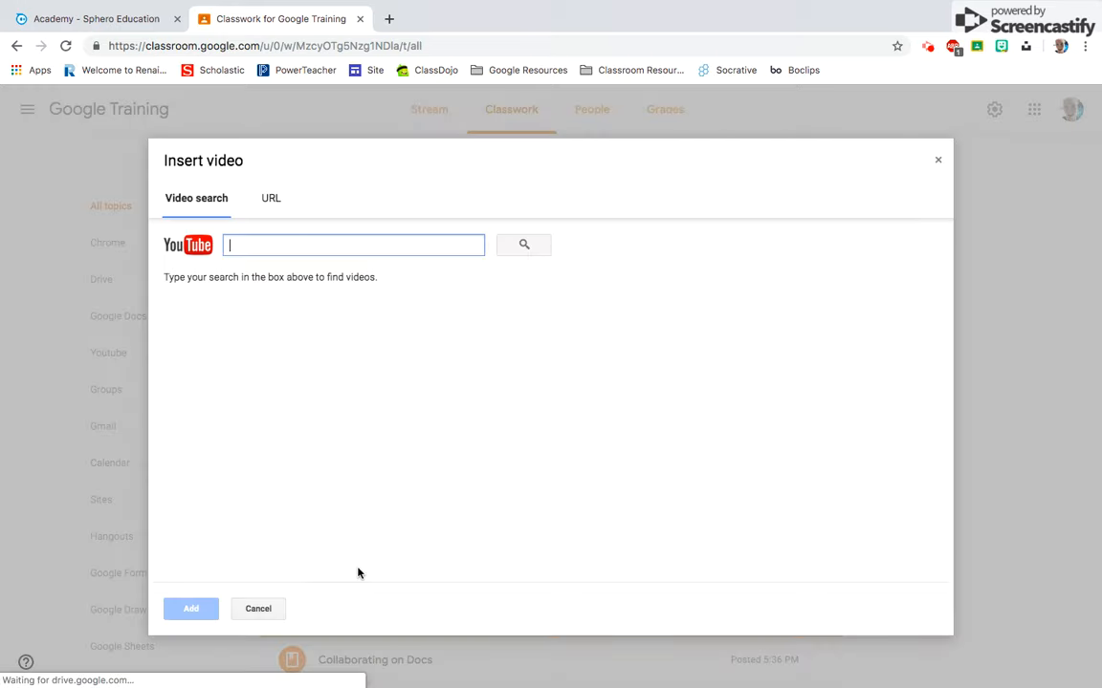
pyautogui.click(263, 201)
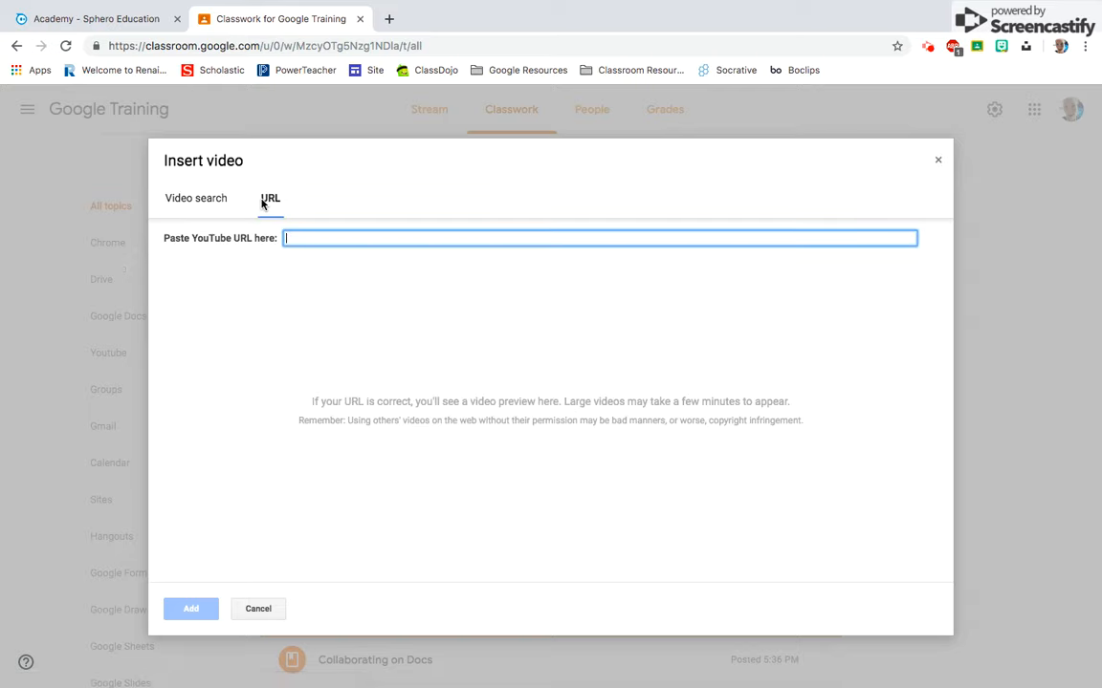
pyautogui.click(253, 611)
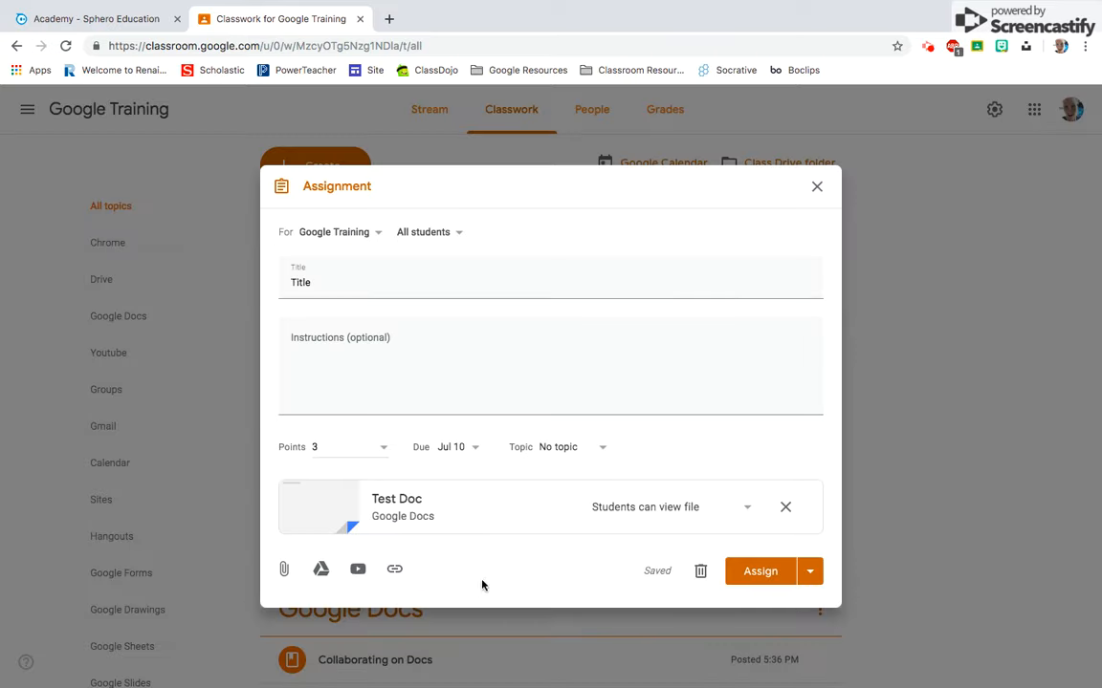
pyautogui.click(397, 570)
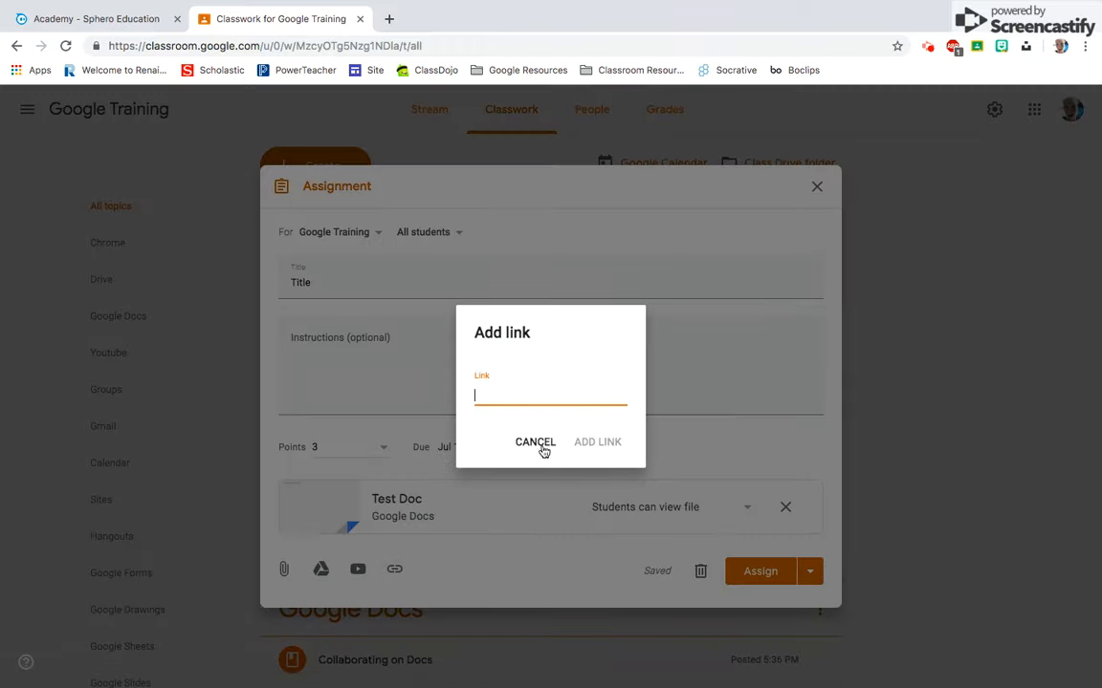
pyautogui.click(537, 441)
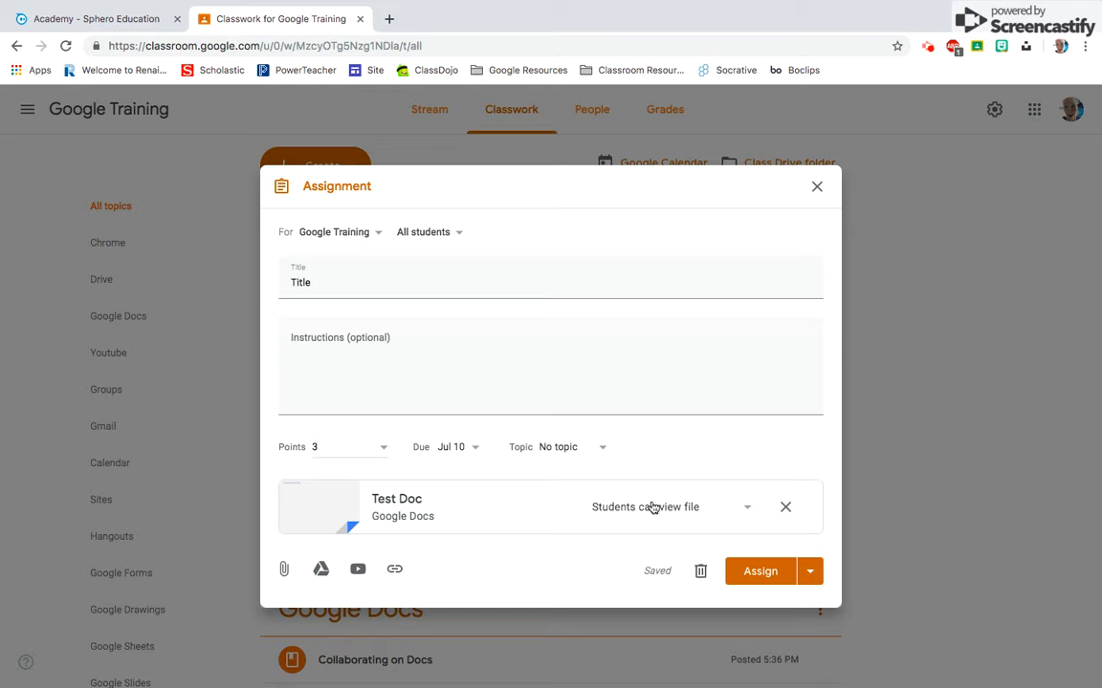
# - Set the attached Test Doc to "Make a copy for each student"
pyautogui.click(750, 512)
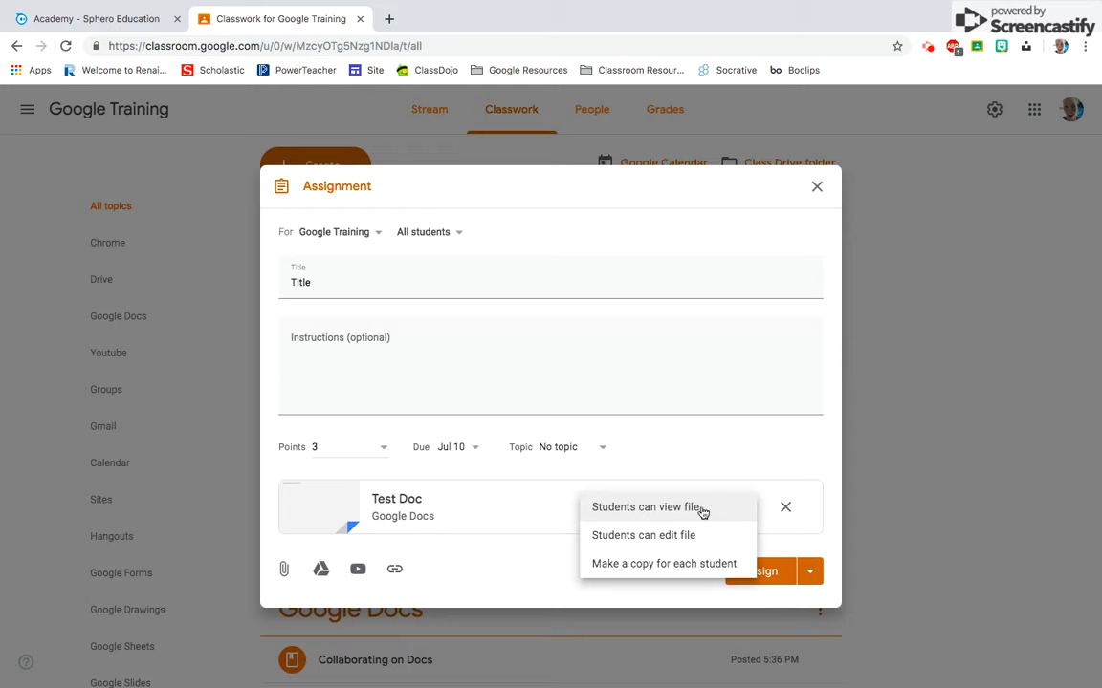
pyautogui.click(606, 572)
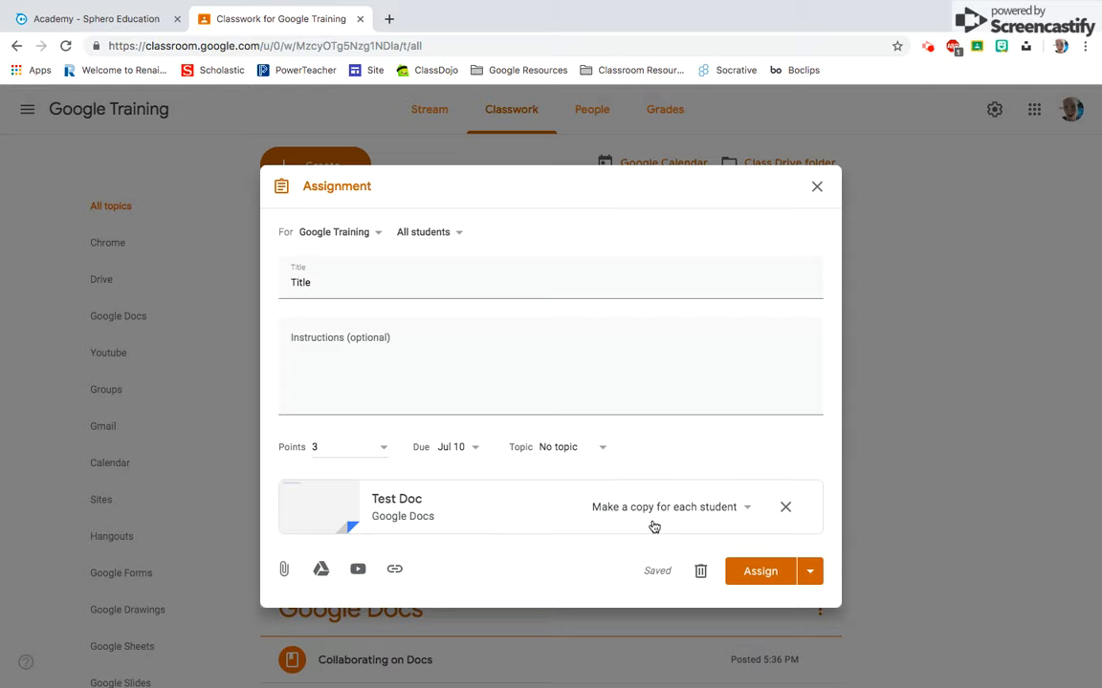
pyautogui.scroll(-2, 593, 329)
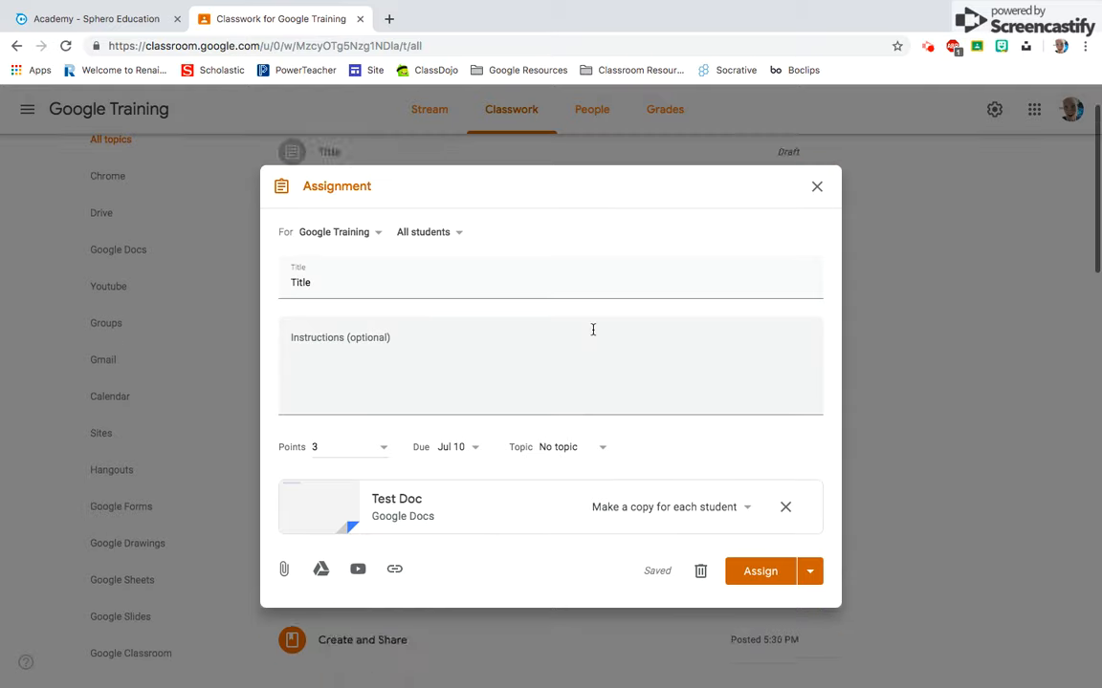
pyautogui.scroll(2, 593, 329)
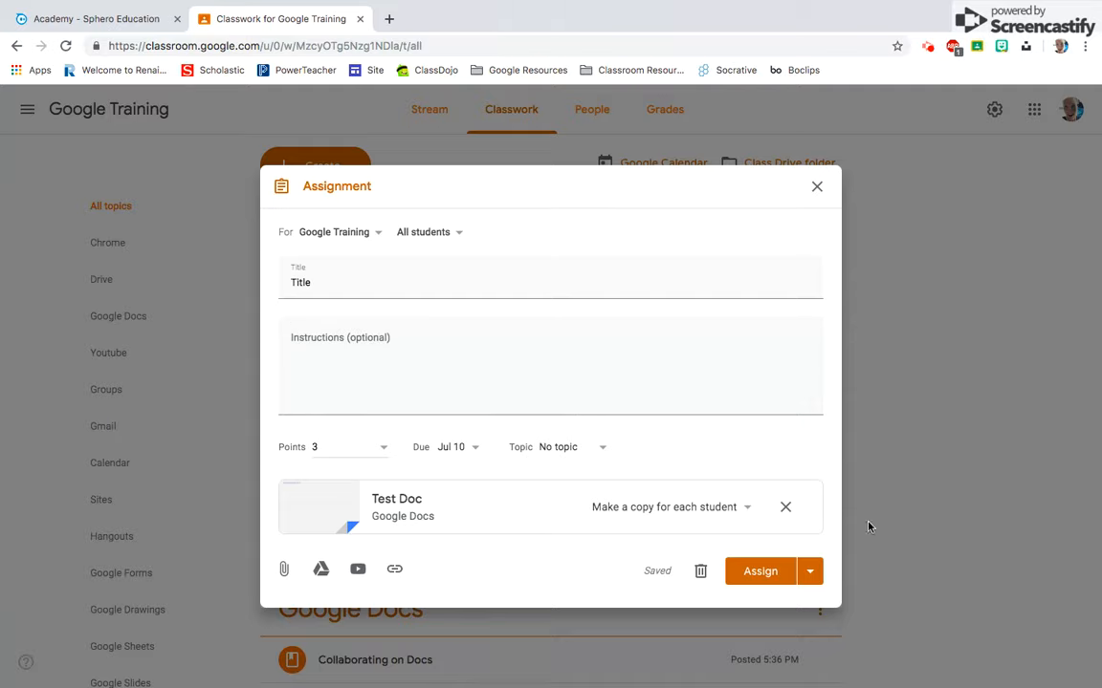
# - Check the assignment's publishing choices and its schedule date and time settings without scheduling it
pyautogui.click(818, 584)
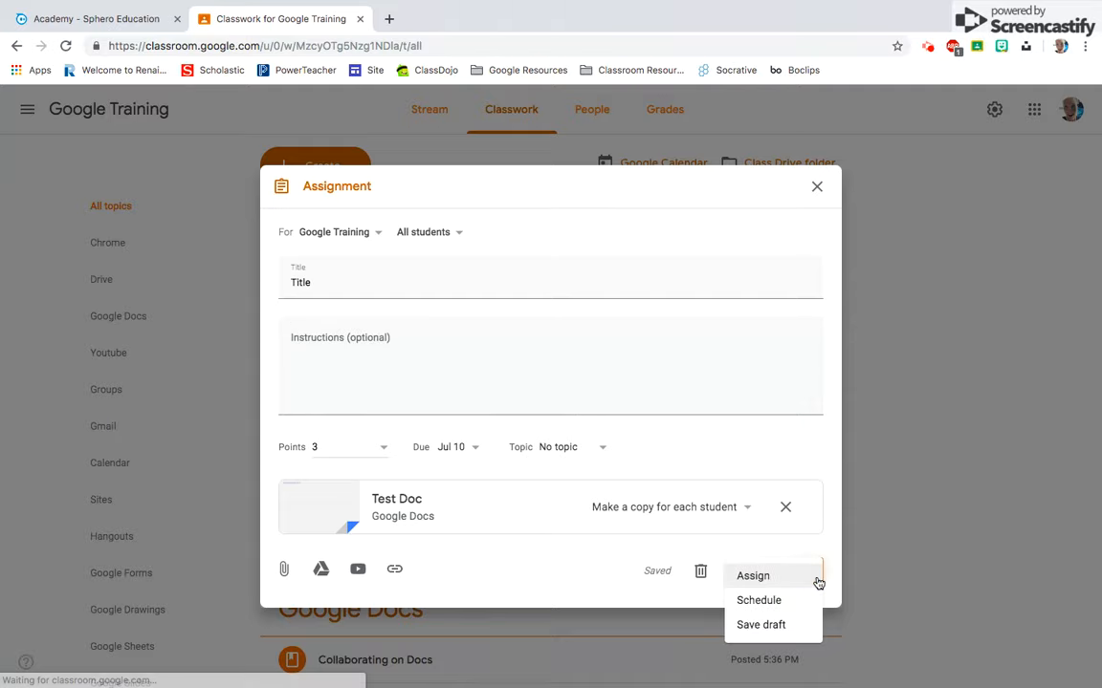
pyautogui.click(796, 601)
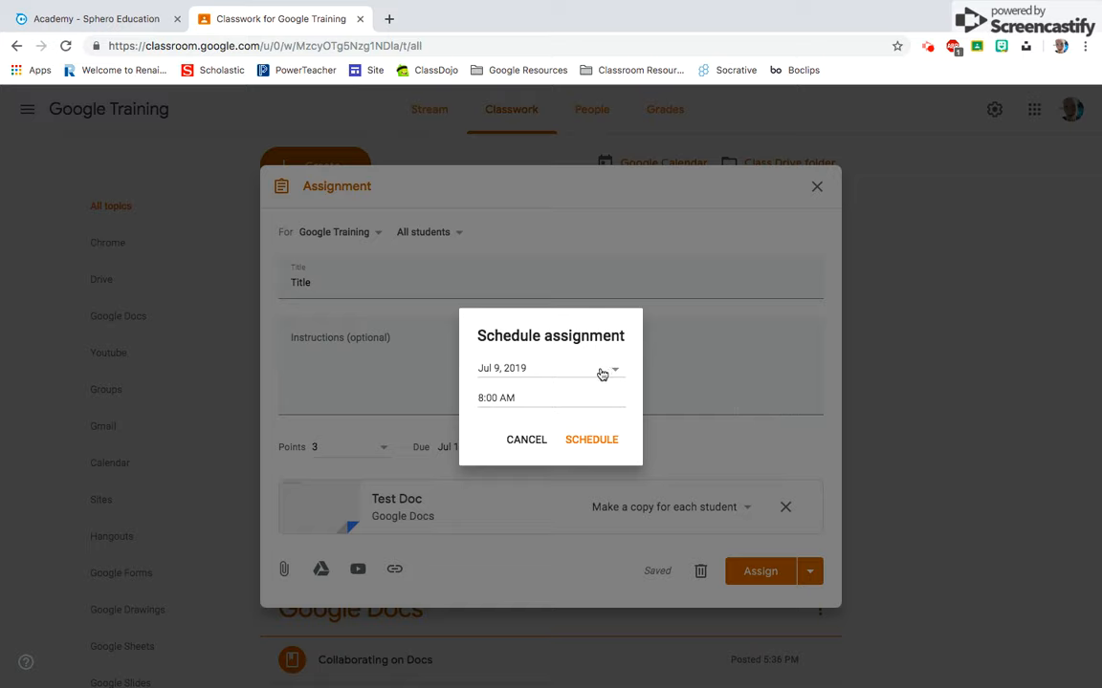
pyautogui.click(525, 441)
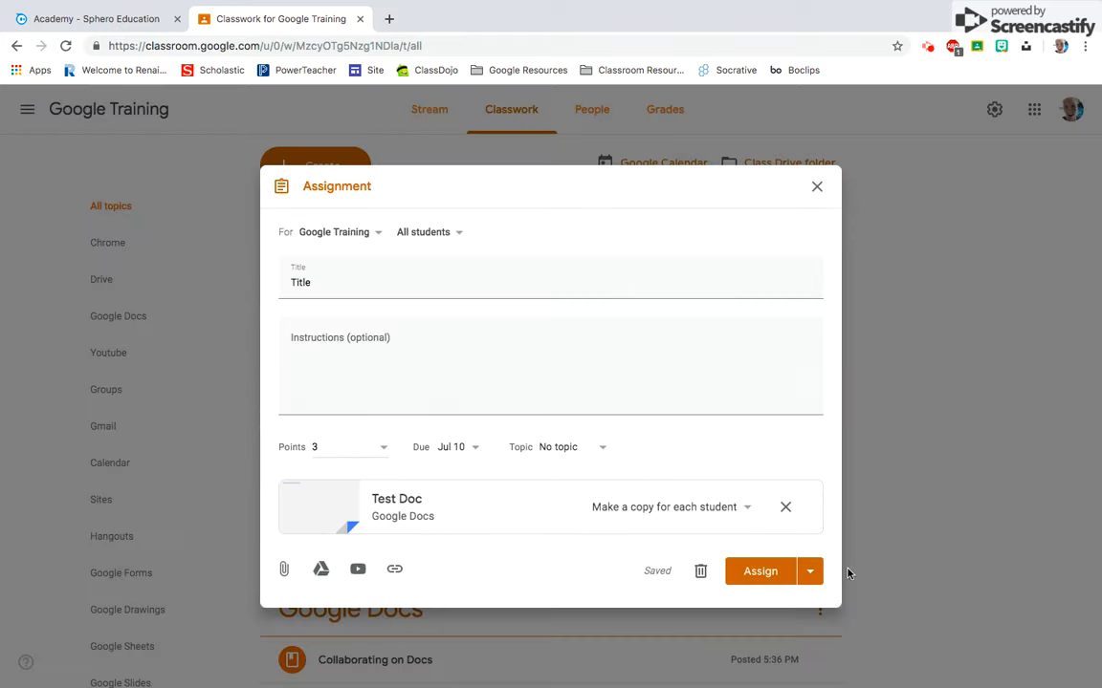
# - Close the assignment, leaving it as a draft, and view the options available for the draft in the classwork list
pyautogui.click(817, 186)
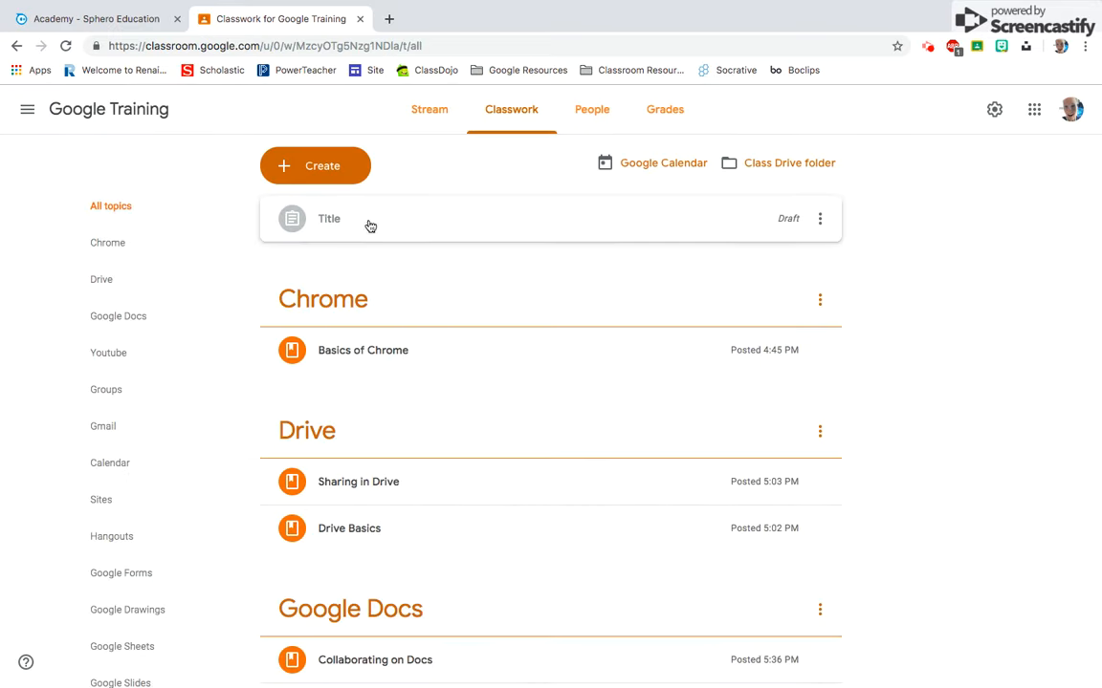
pyautogui.click(819, 221)
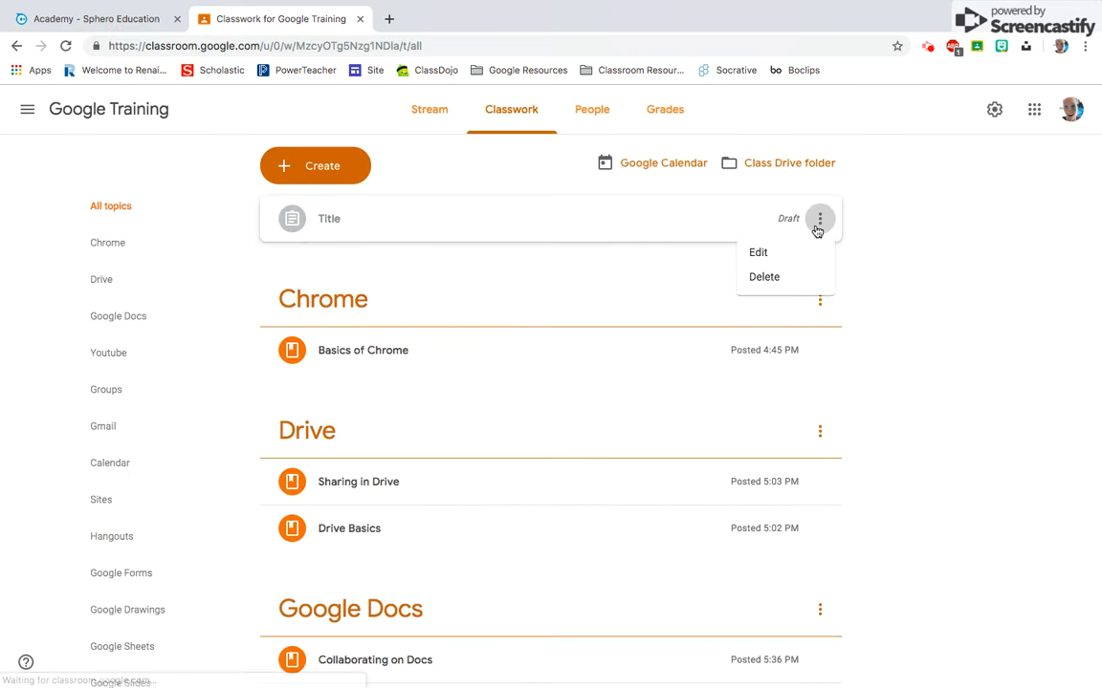
pyautogui.click(995, 327)
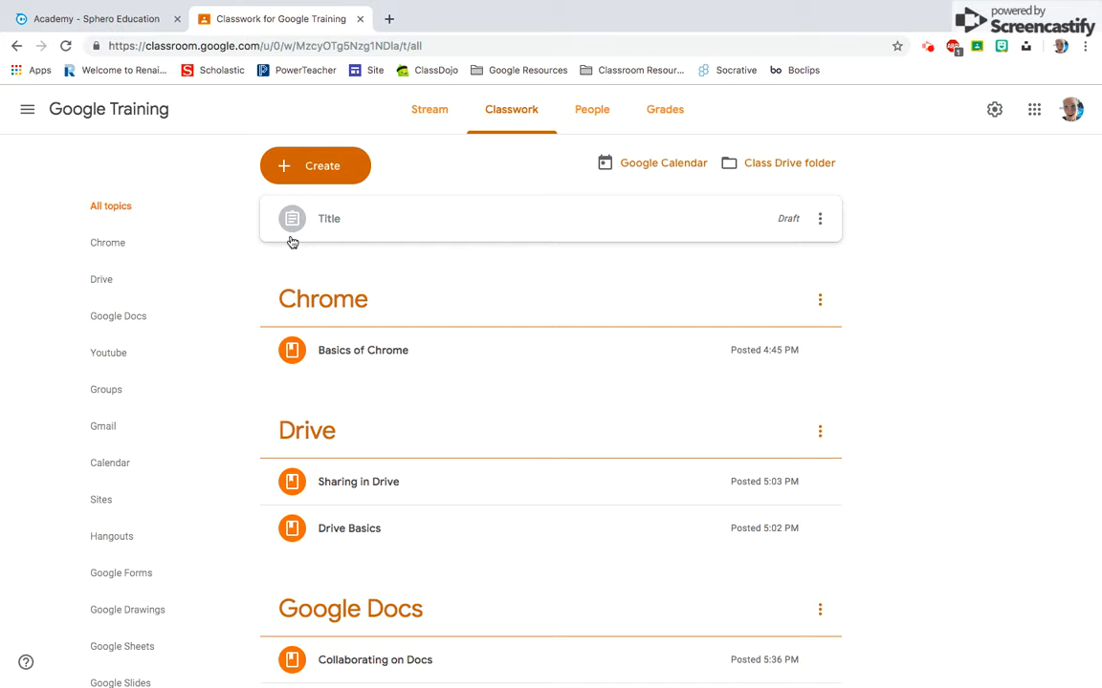
pyautogui.scroll(-2, 258, 249)
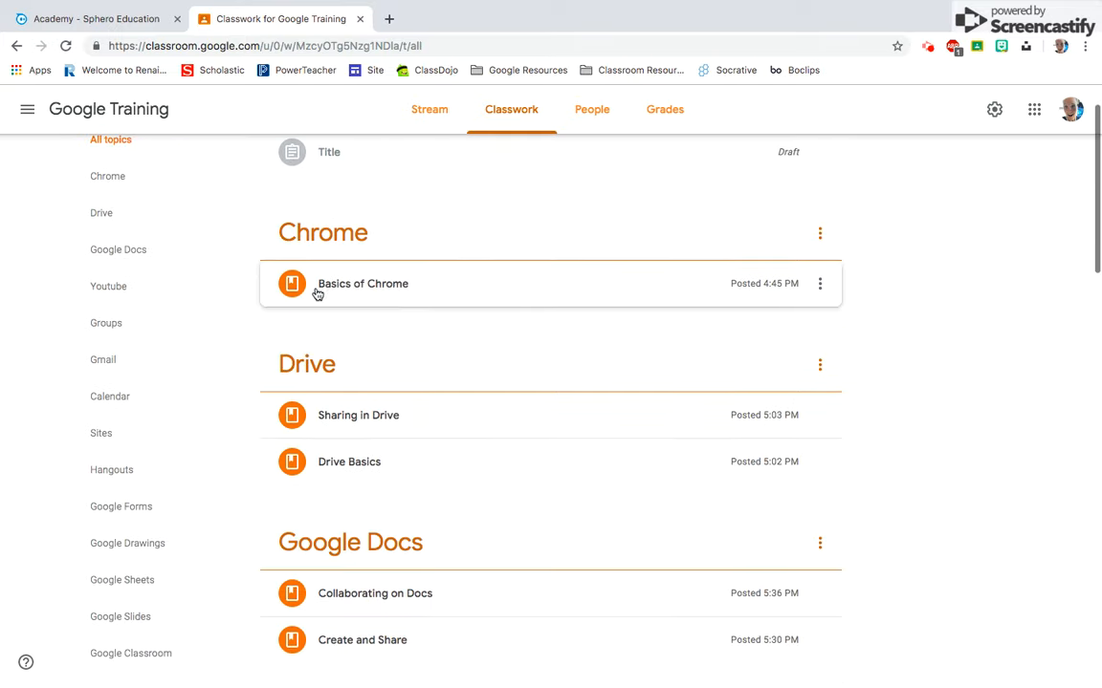
pyautogui.scroll(2, 296, 287)
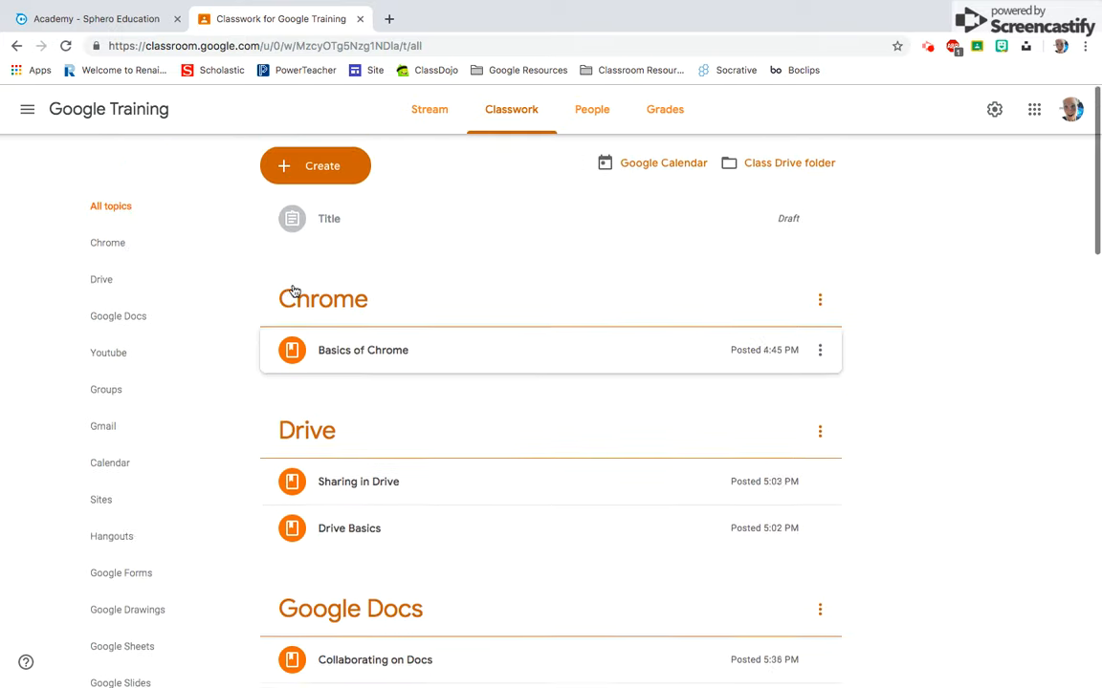
# - Start a new question, set its type to Multiple choice, and switch the student class summary setting off and back on
pyautogui.click(339, 176)
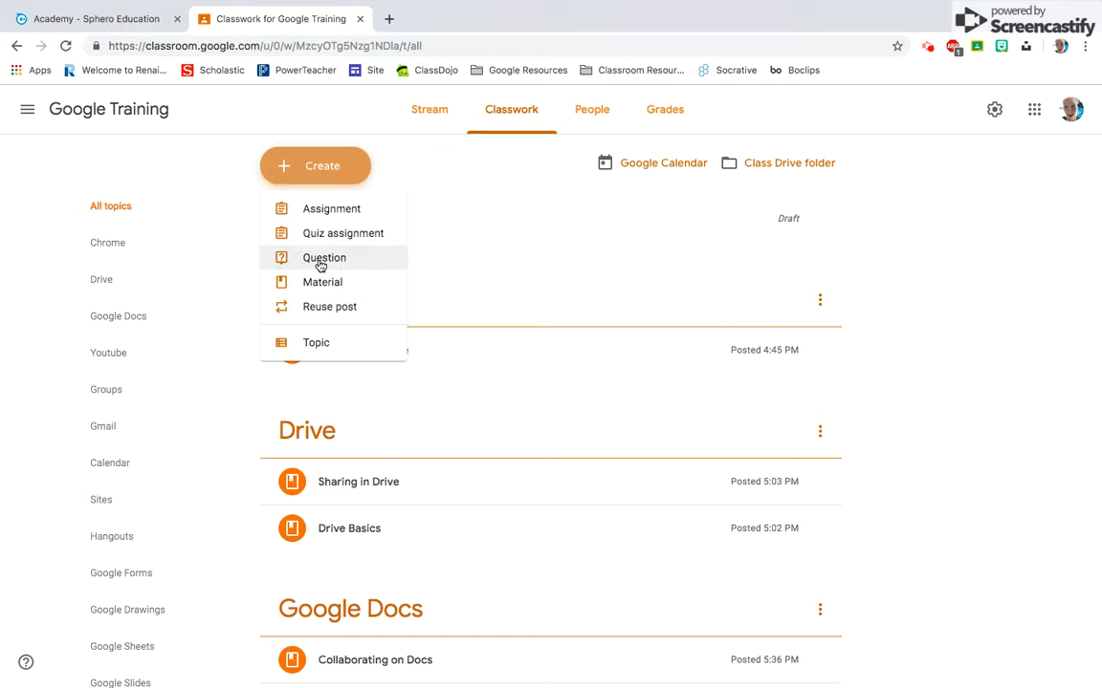
pyautogui.click(320, 260)
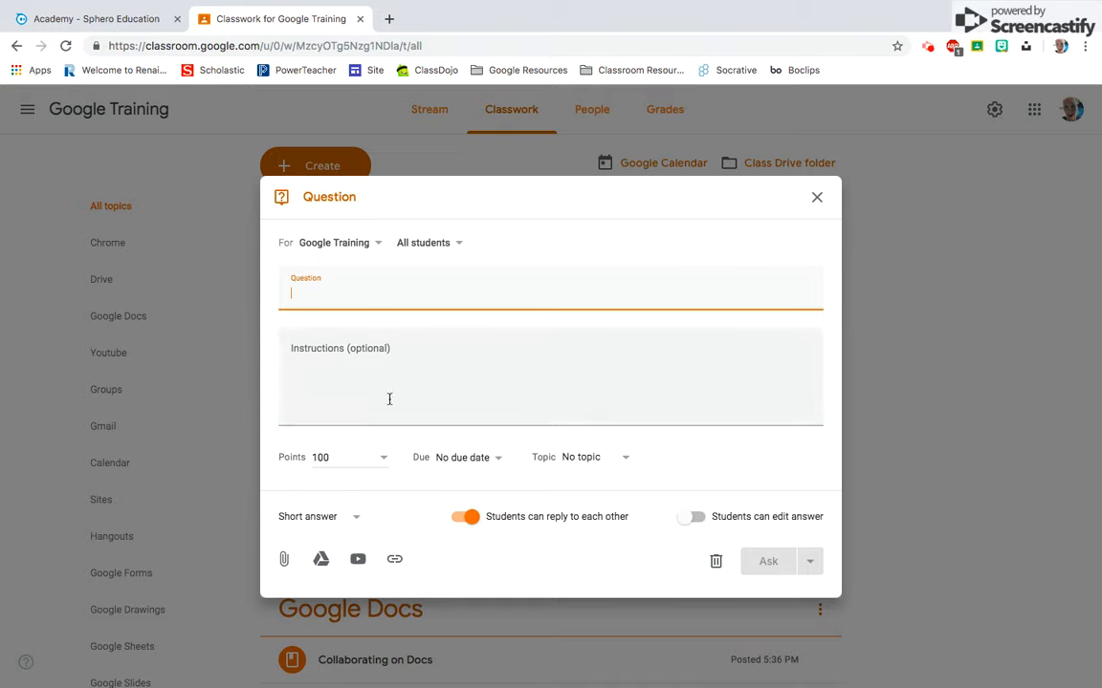
pyautogui.click(352, 516)
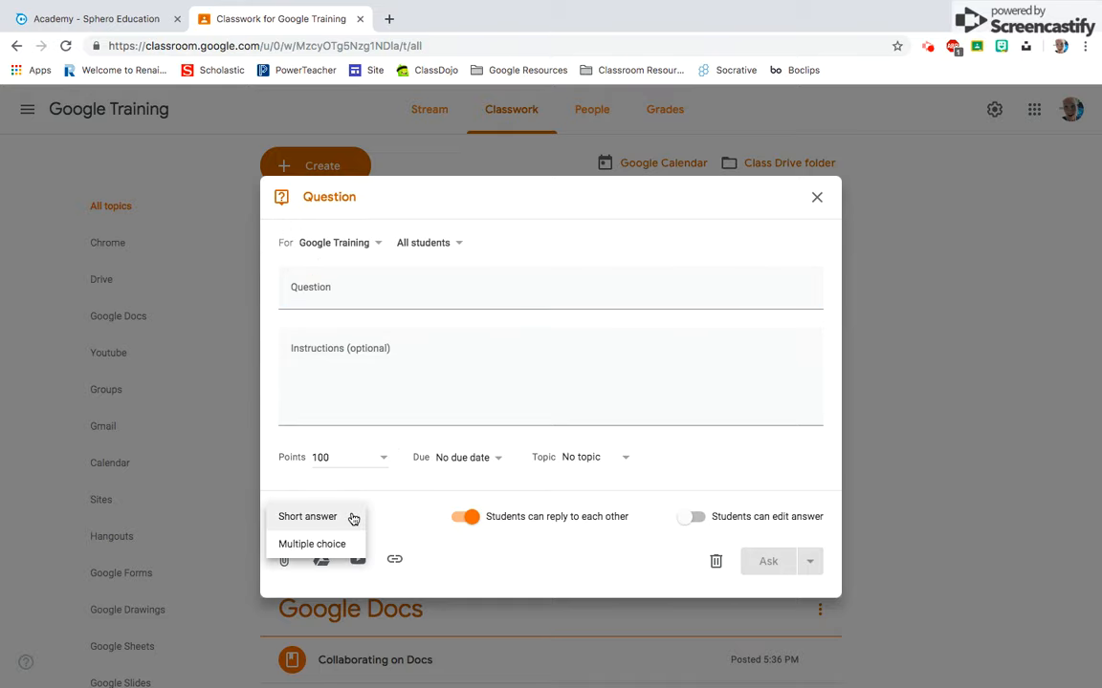
pyautogui.click(343, 542)
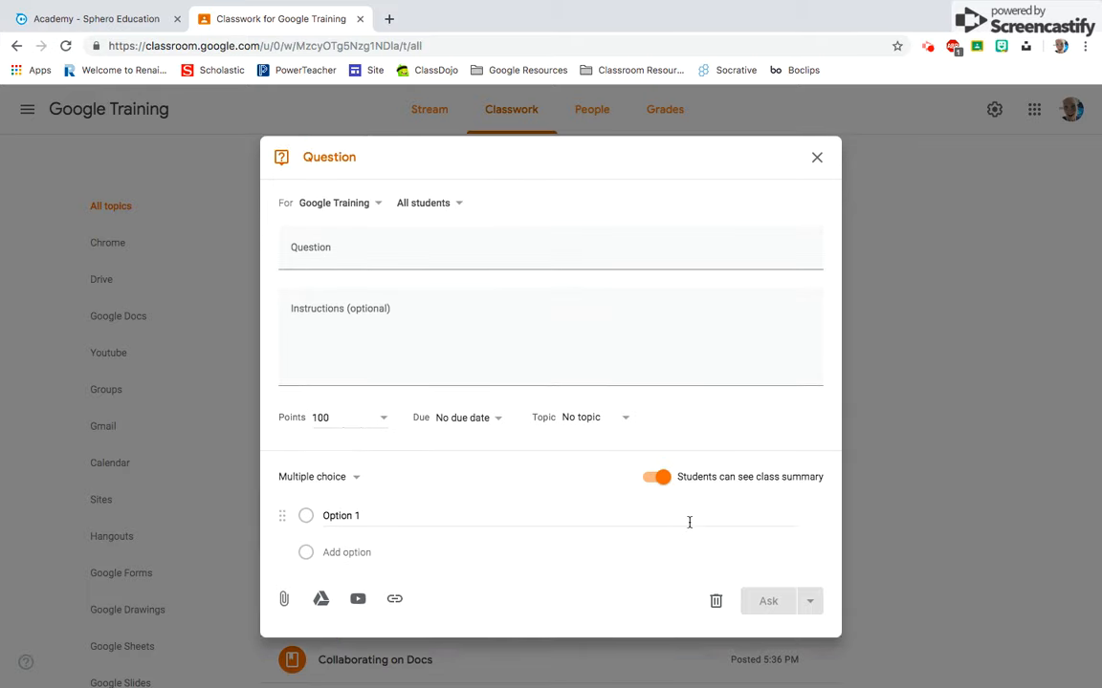
pyautogui.click(662, 478)
pyautogui.click(663, 479)
# - Check the question's text, instructions, points, due date and topic fields, and discard the question
pyautogui.click(496, 250)
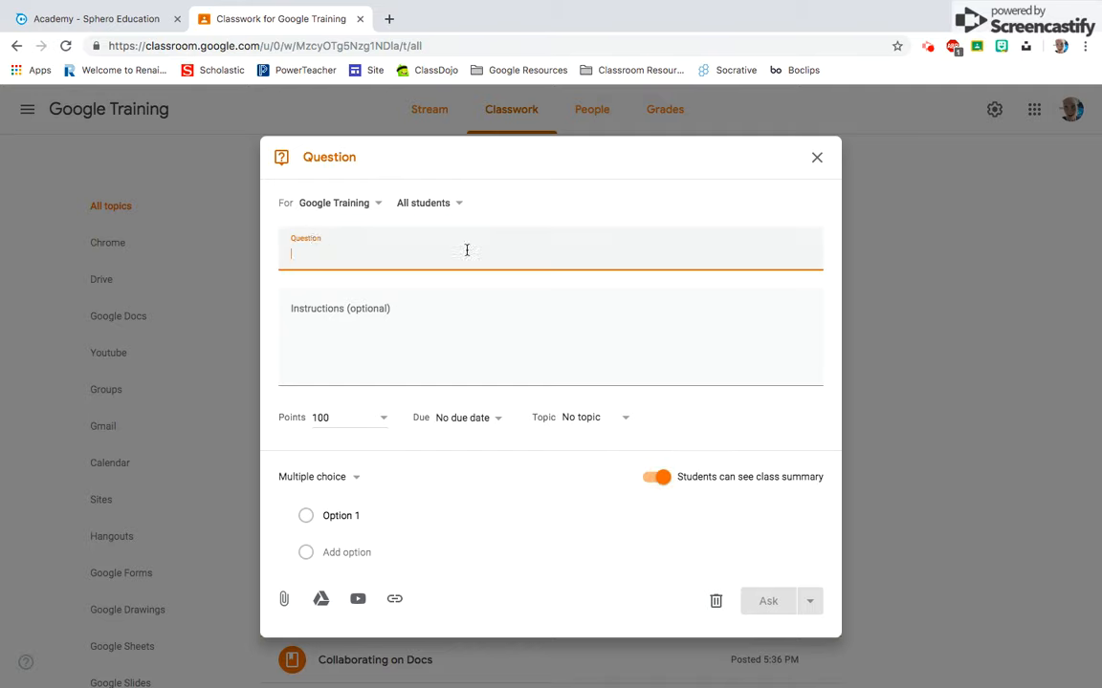
pyautogui.click(341, 288)
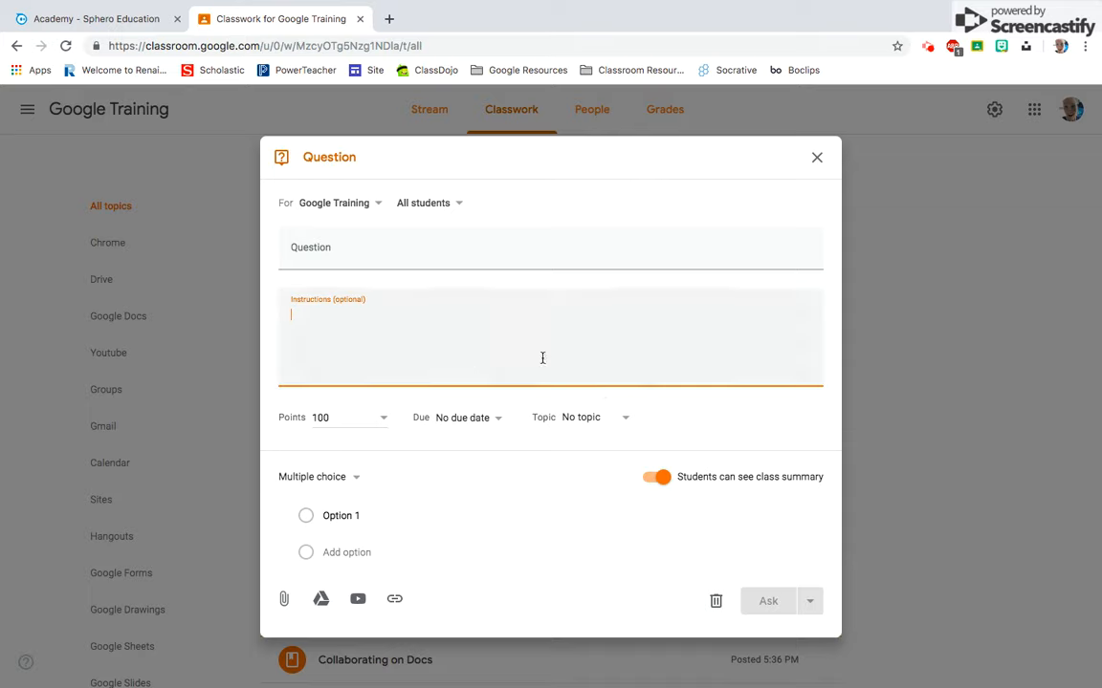
pyautogui.click(380, 421)
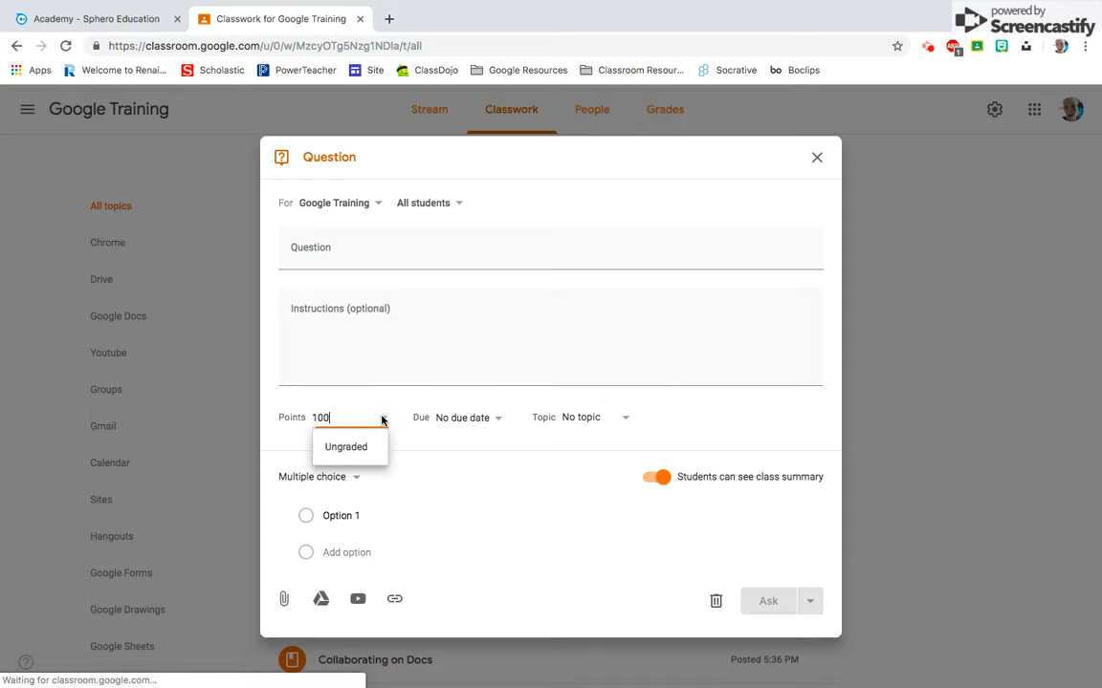
pyautogui.click(499, 420)
pyautogui.click(646, 413)
pyautogui.click(622, 418)
pyautogui.click(705, 421)
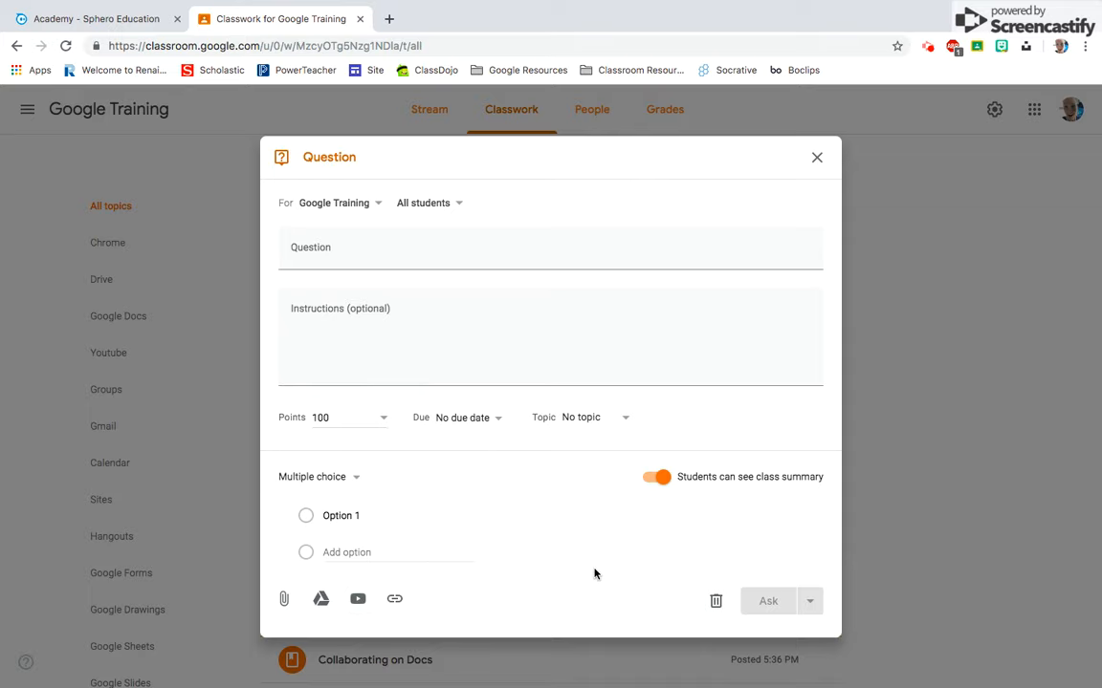
pyautogui.click(715, 603)
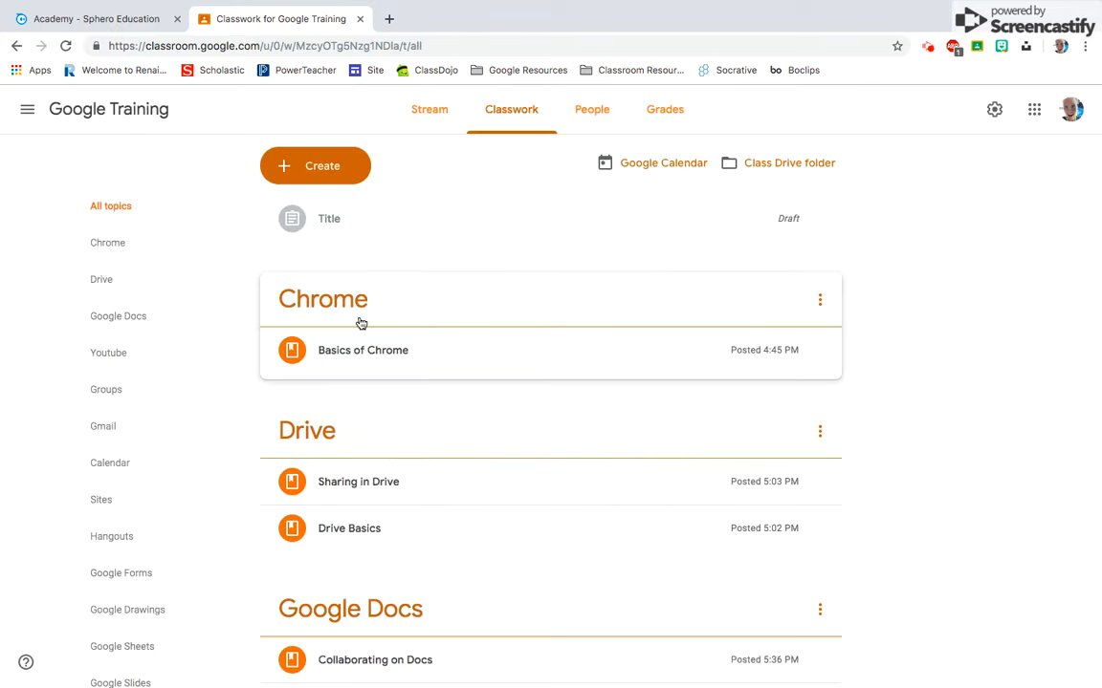
# - View the fields of a new material post, close it without posting, and look over the existing classwork materials
pyautogui.click(324, 182)
pyautogui.click(326, 285)
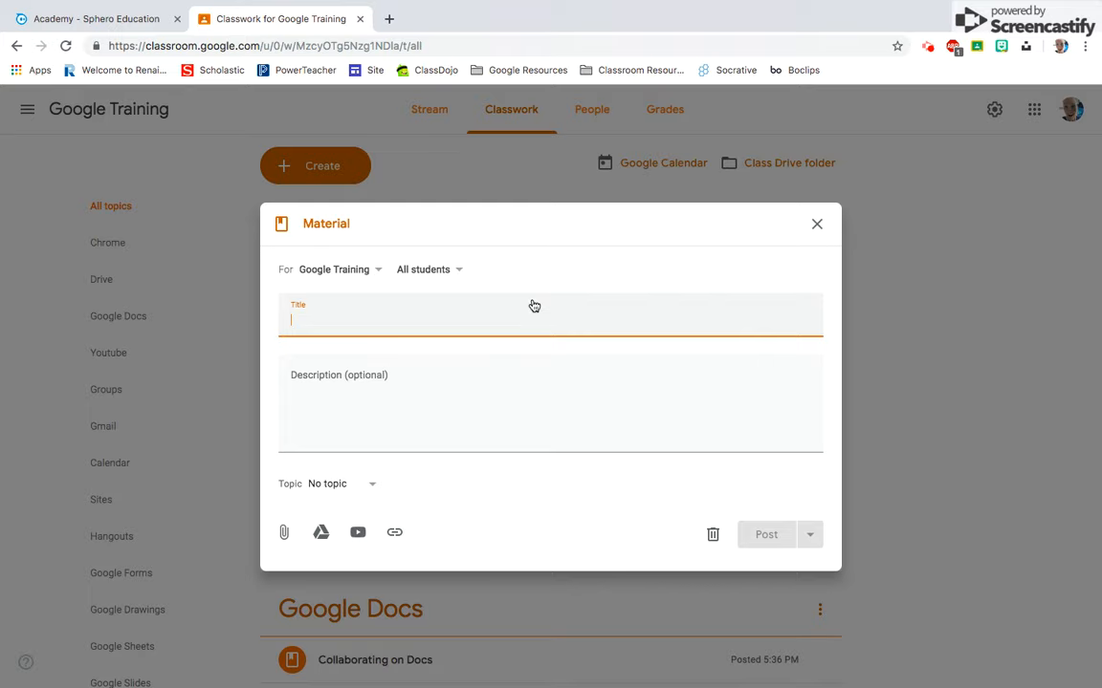
pyautogui.click(816, 224)
pyautogui.scroll(-3, 882, 337)
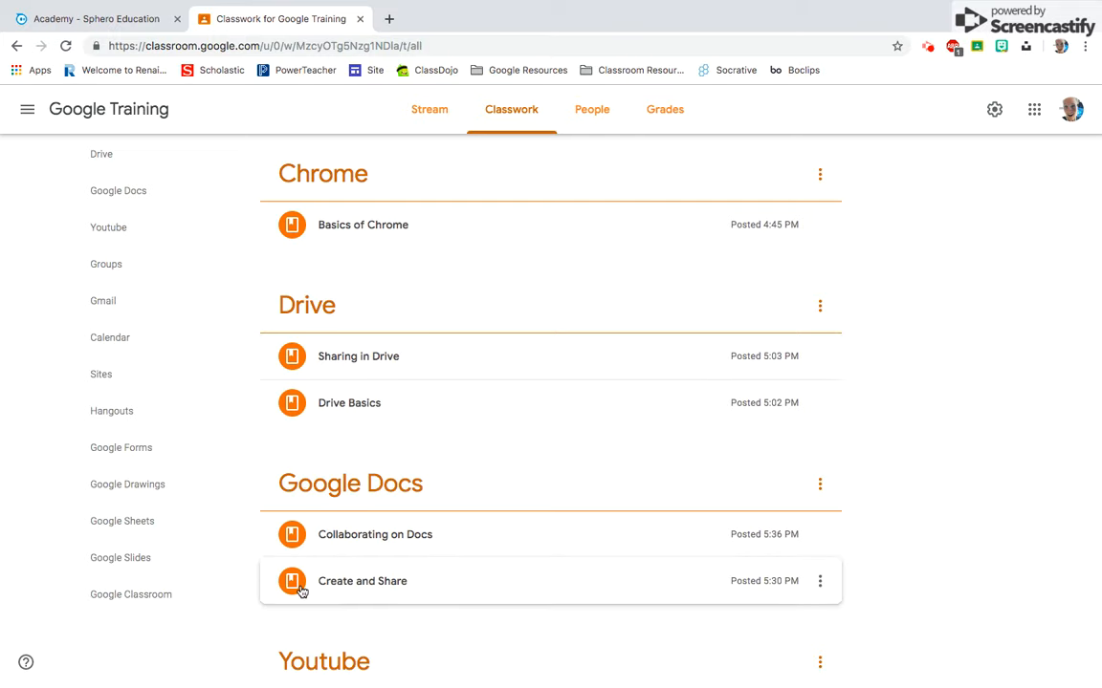
# - Reuse the question about the Google Classroom session take away from the MJHS Technology class, with new copies of all attachments
pyautogui.scroll(3, 319, 377)
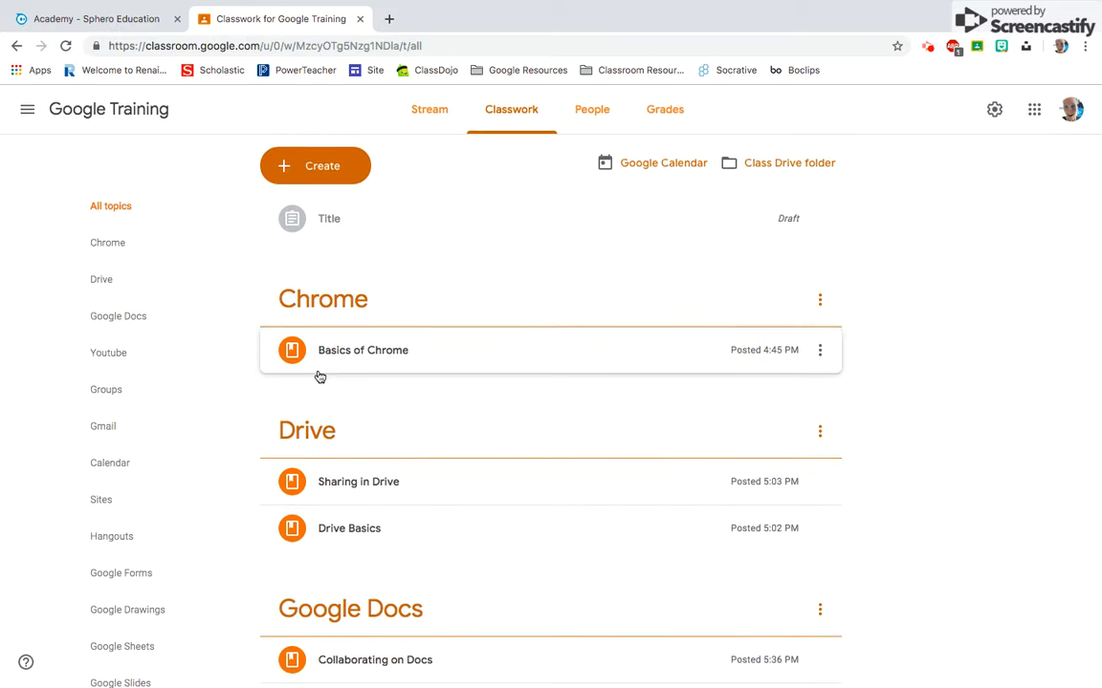
pyautogui.click(342, 178)
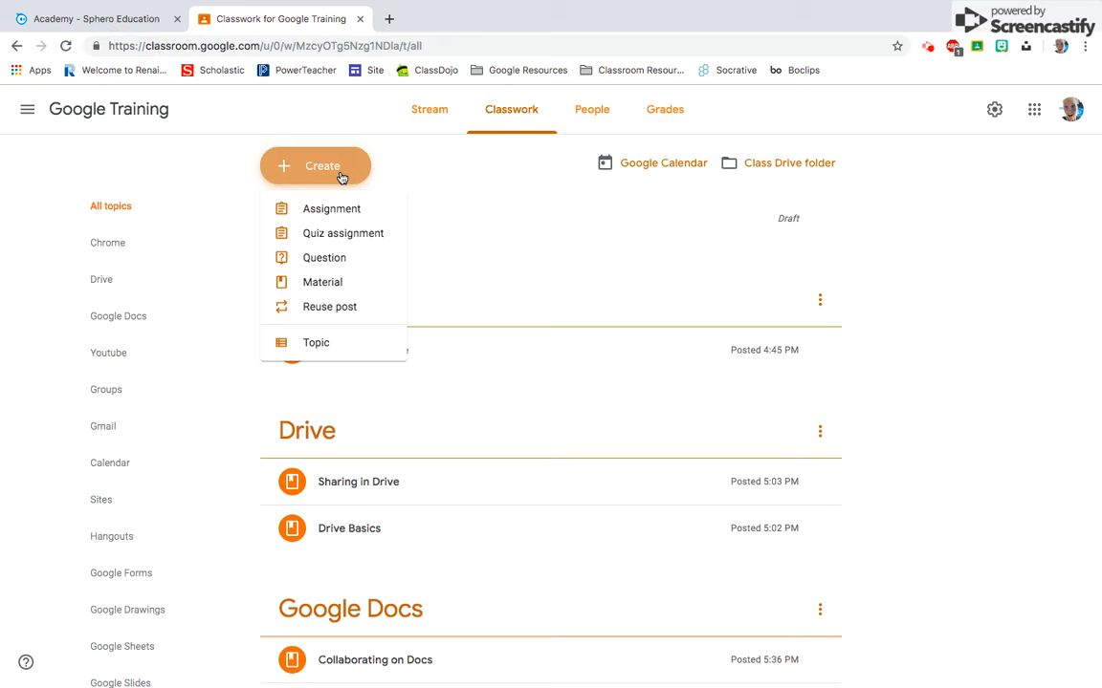
pyautogui.click(330, 308)
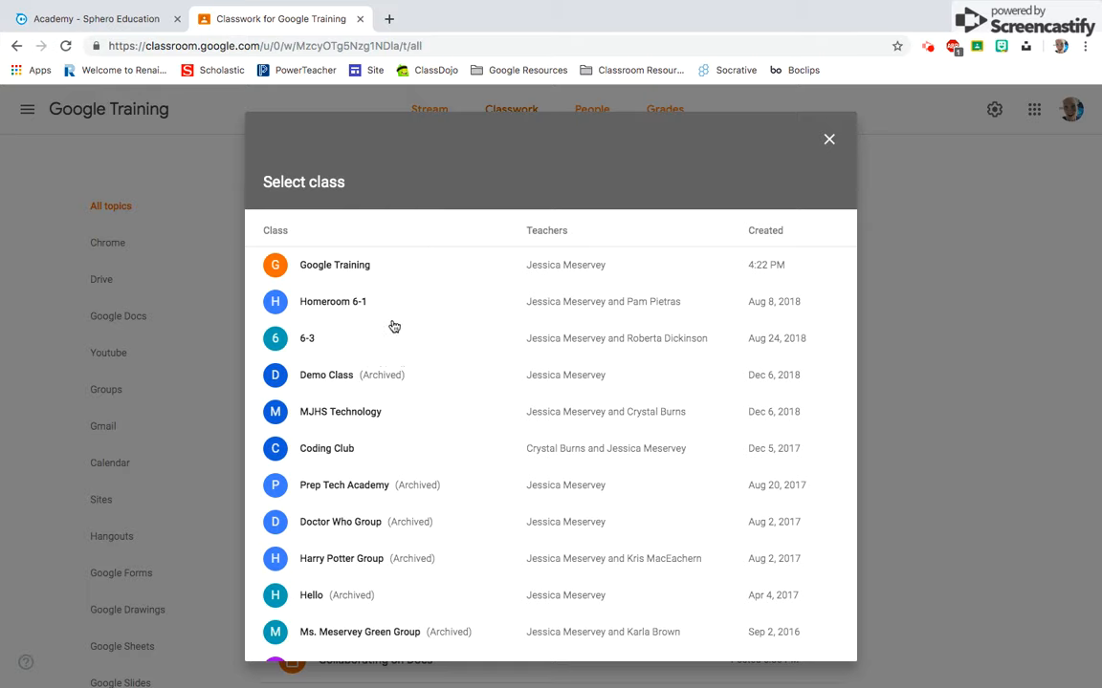
pyautogui.click(422, 421)
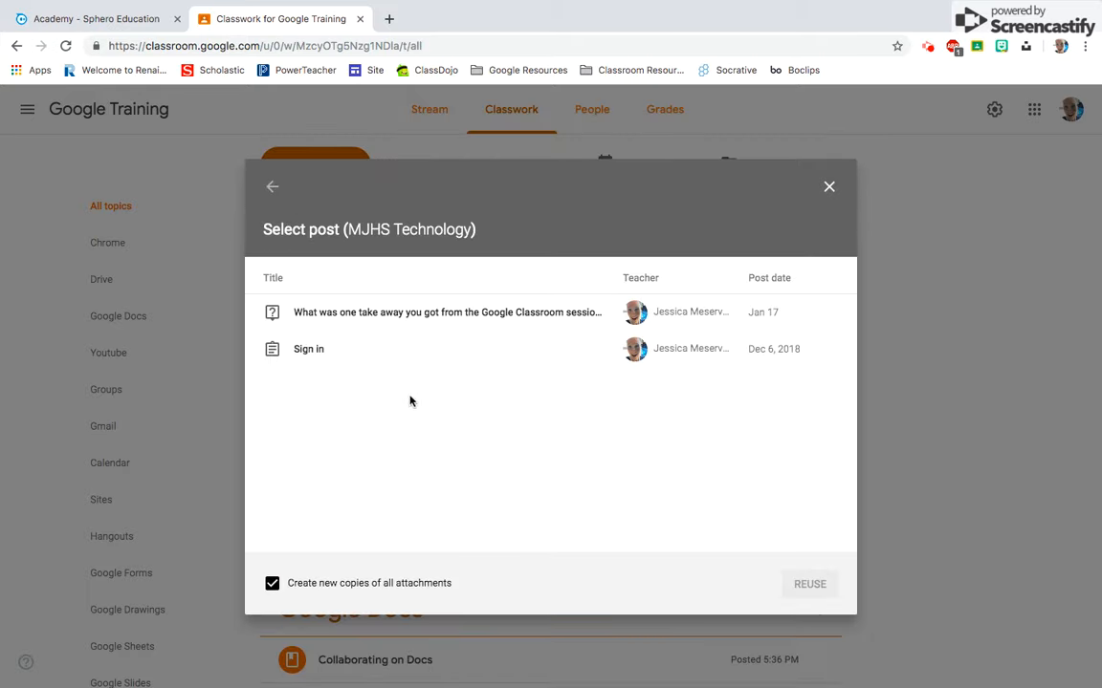
pyautogui.click(402, 312)
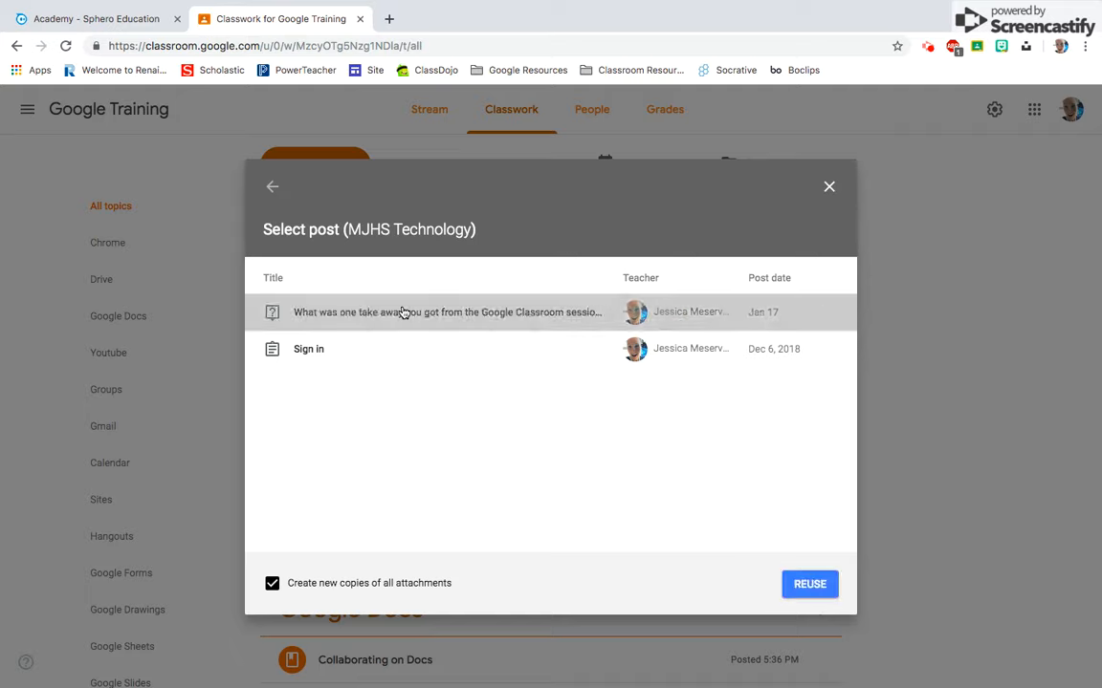
pyautogui.click(812, 585)
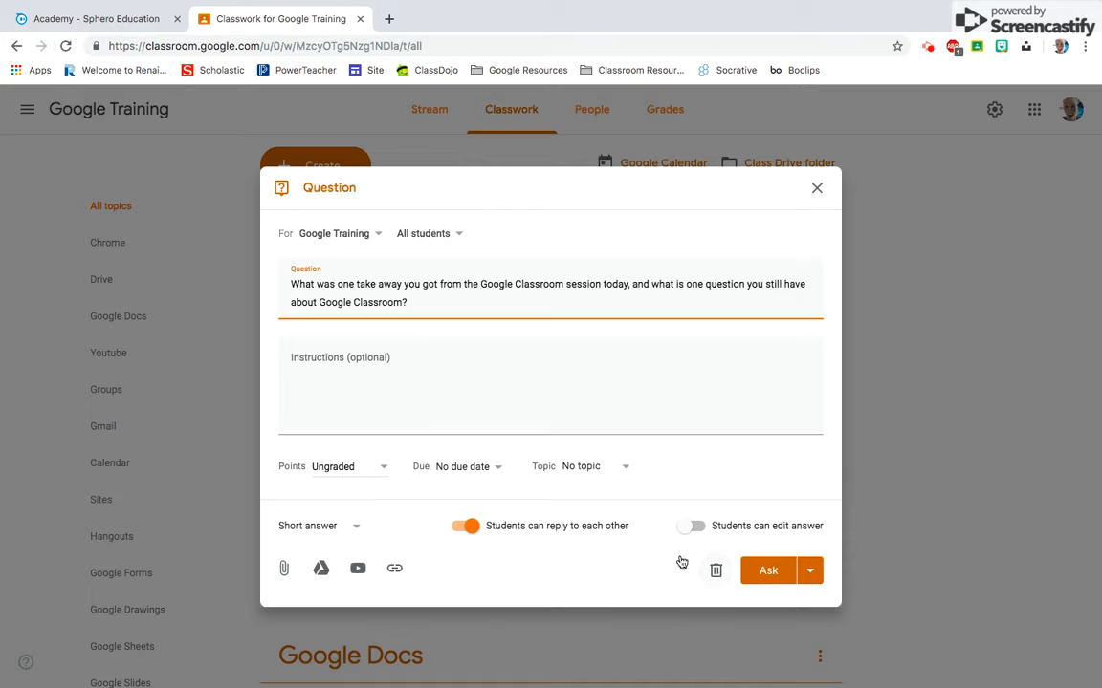
# - View the classes the reused question can be assigned to, and discard the question without asking it
pyautogui.click(376, 239)
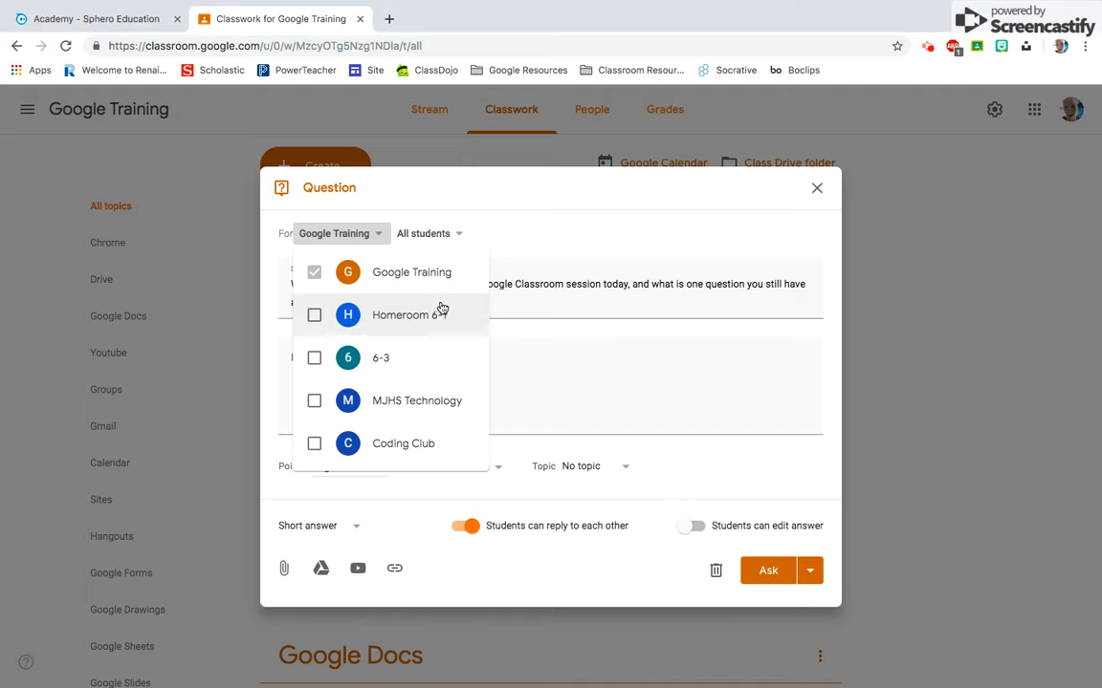
pyautogui.click(563, 218)
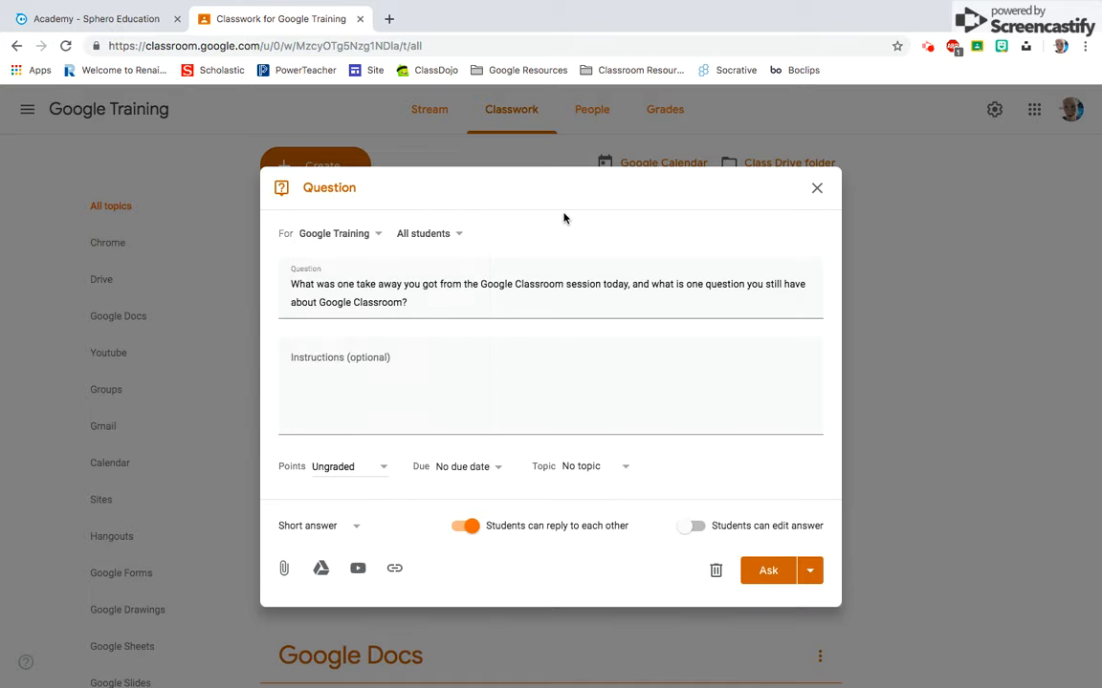
pyautogui.click(716, 570)
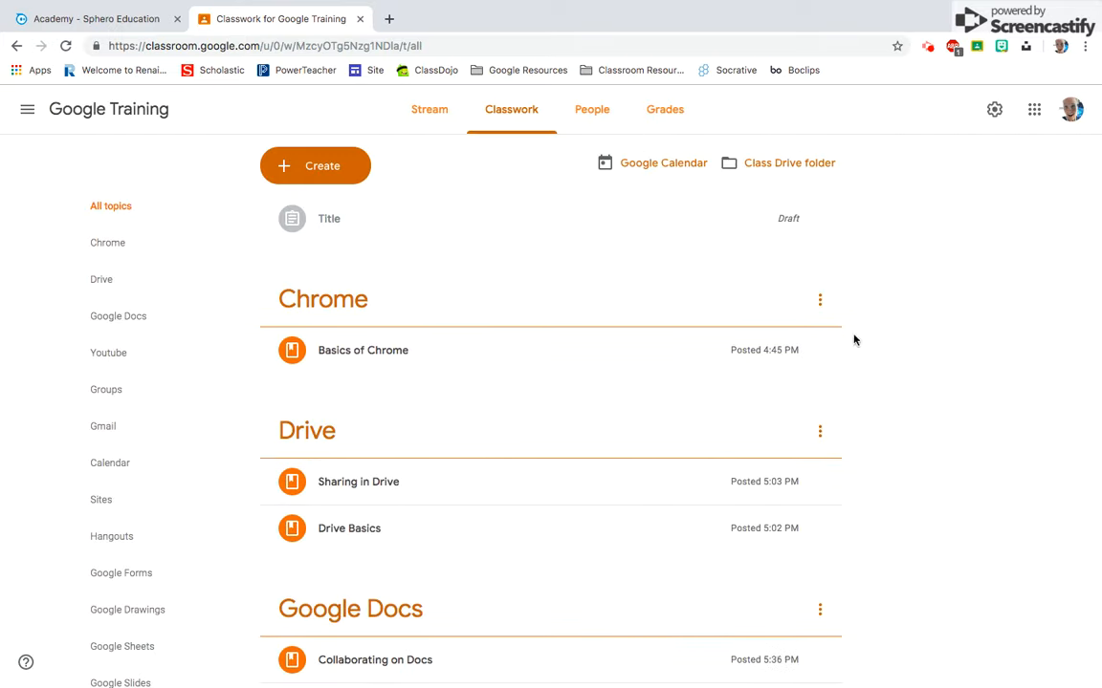
# - Delete the untitled draft assignment above the Chrome topic in the classwork list
pyautogui.click(819, 221)
pyautogui.click(769, 276)
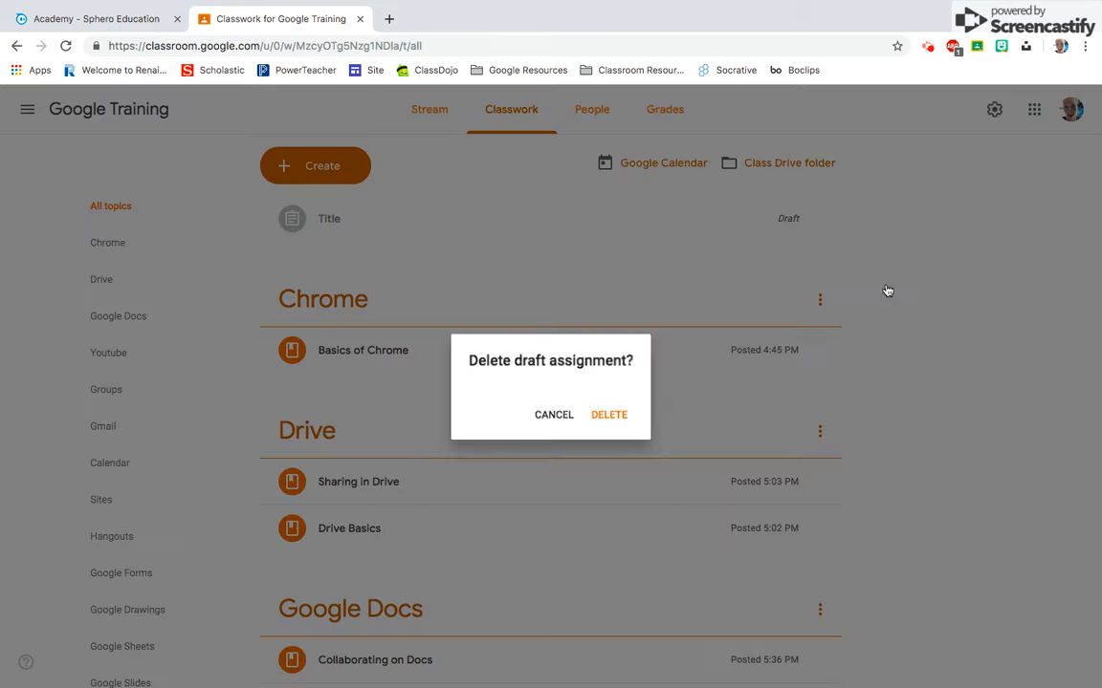
pyautogui.click(622, 420)
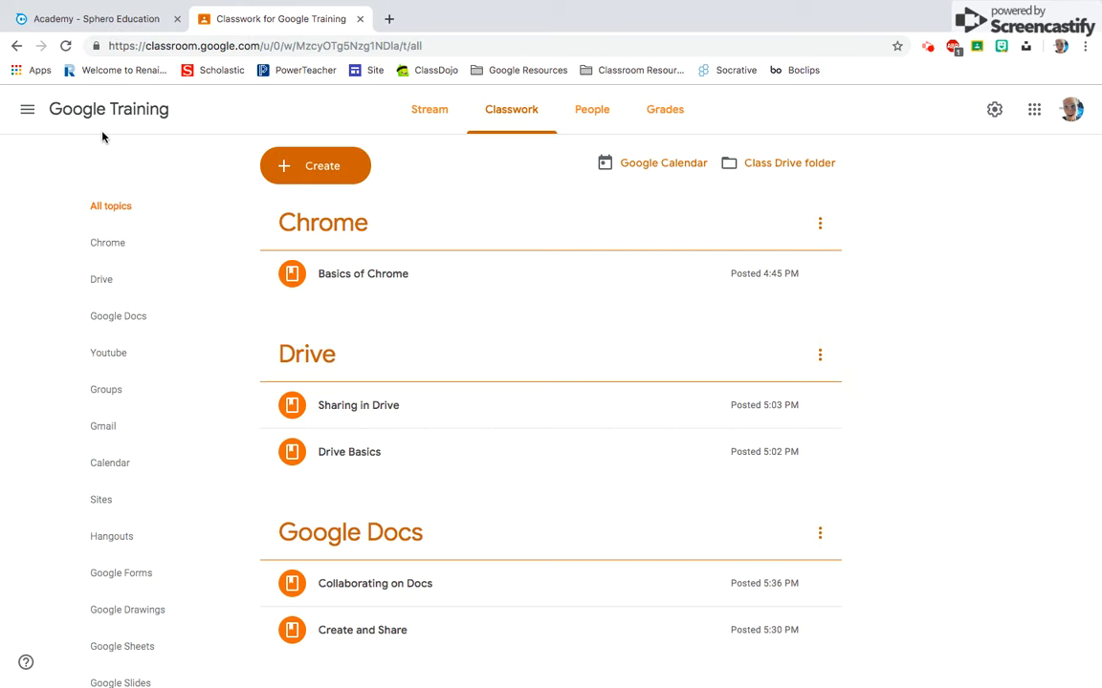
# - Switch to the MJHS Technology class and check the take away question's submission summary and the class gradebook
pyautogui.click(28, 110)
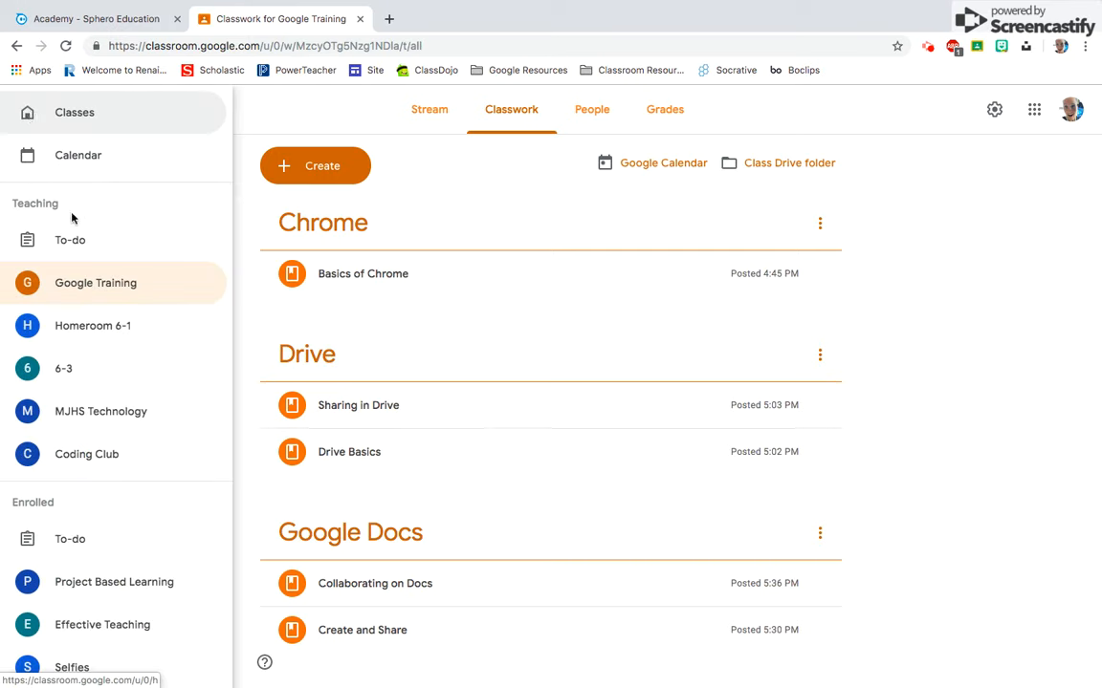
pyautogui.click(114, 412)
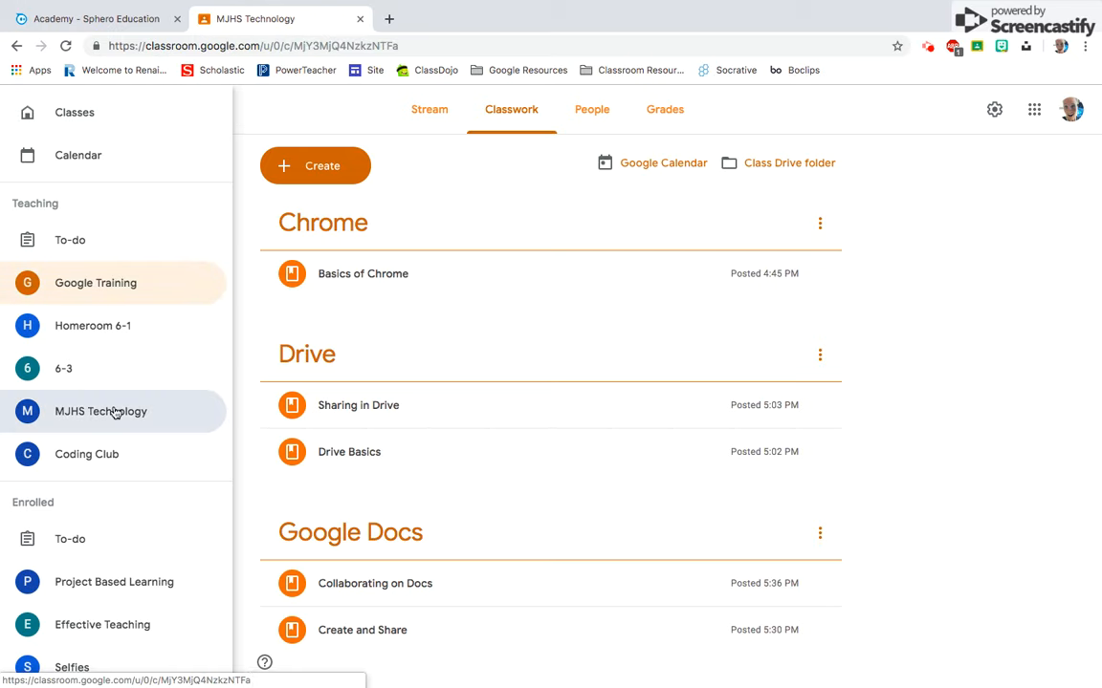
pyautogui.click(515, 111)
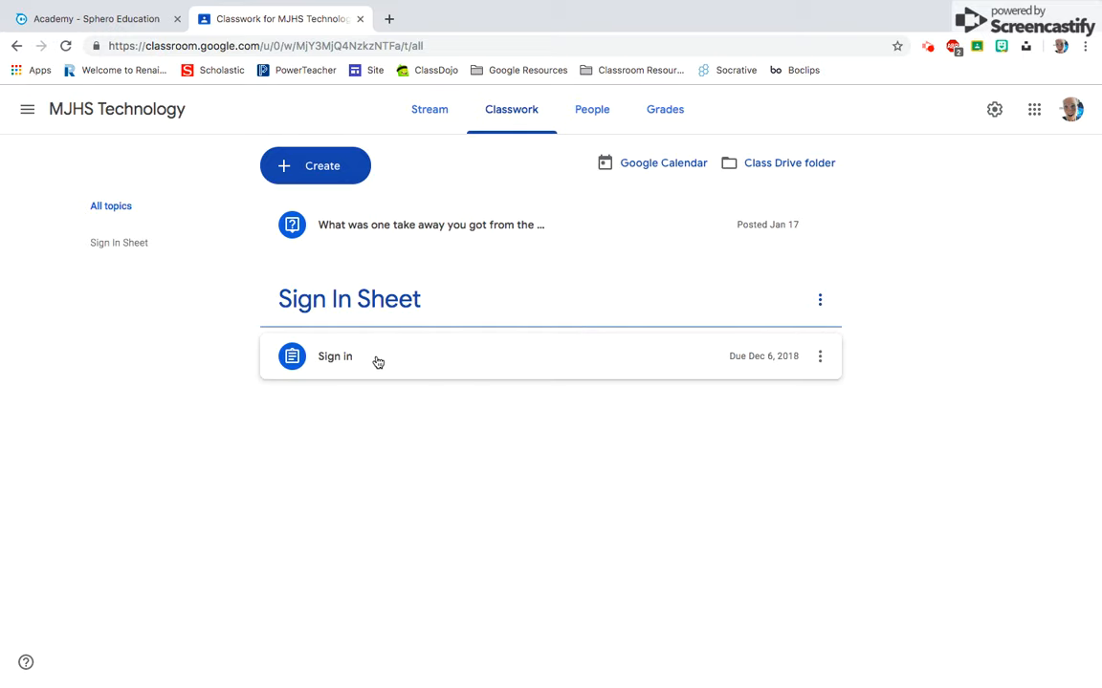
pyautogui.click(432, 232)
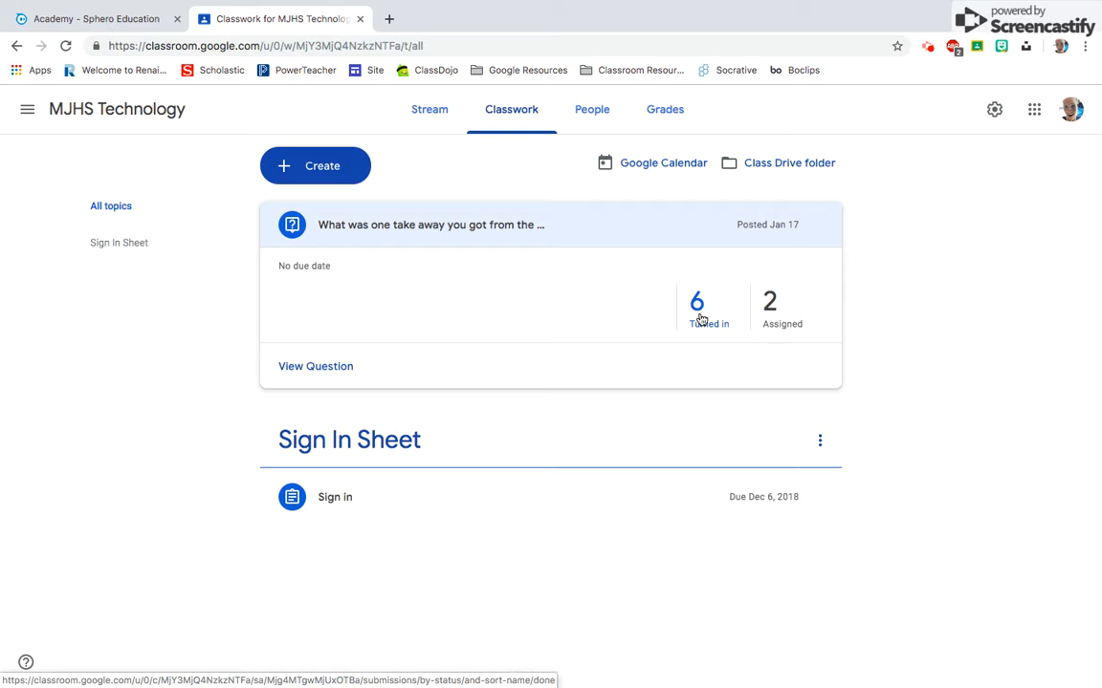
pyautogui.click(666, 123)
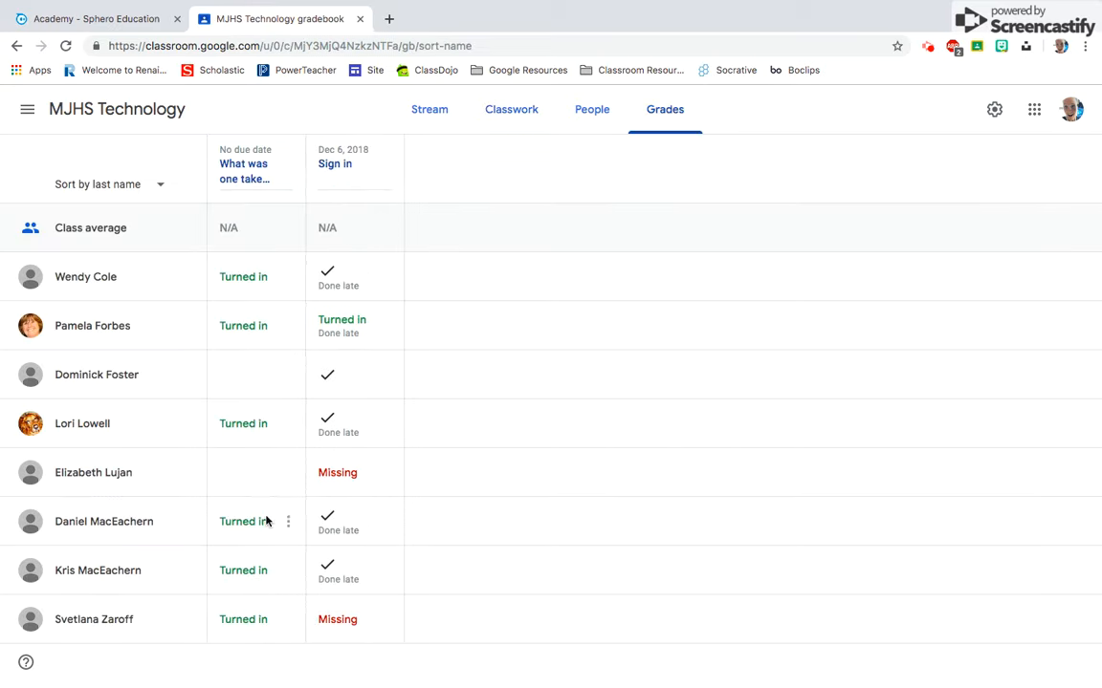
# - Go back through the MJHS Technology stream to the Google Training class and look over its stream posts
pyautogui.click(427, 118)
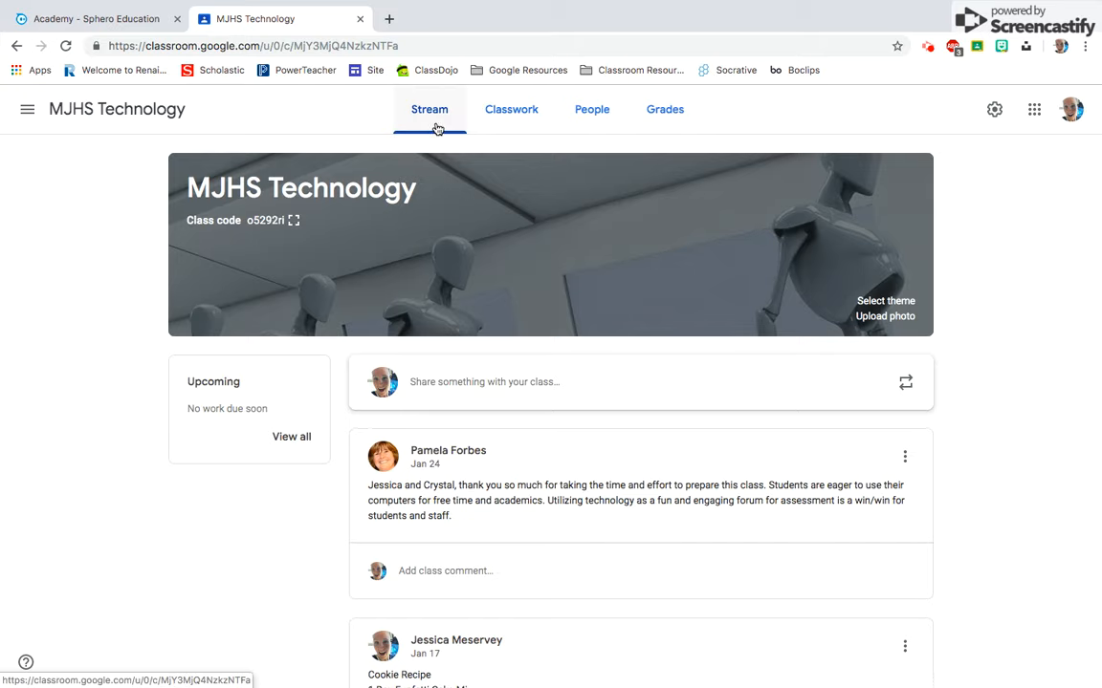
pyautogui.click(27, 109)
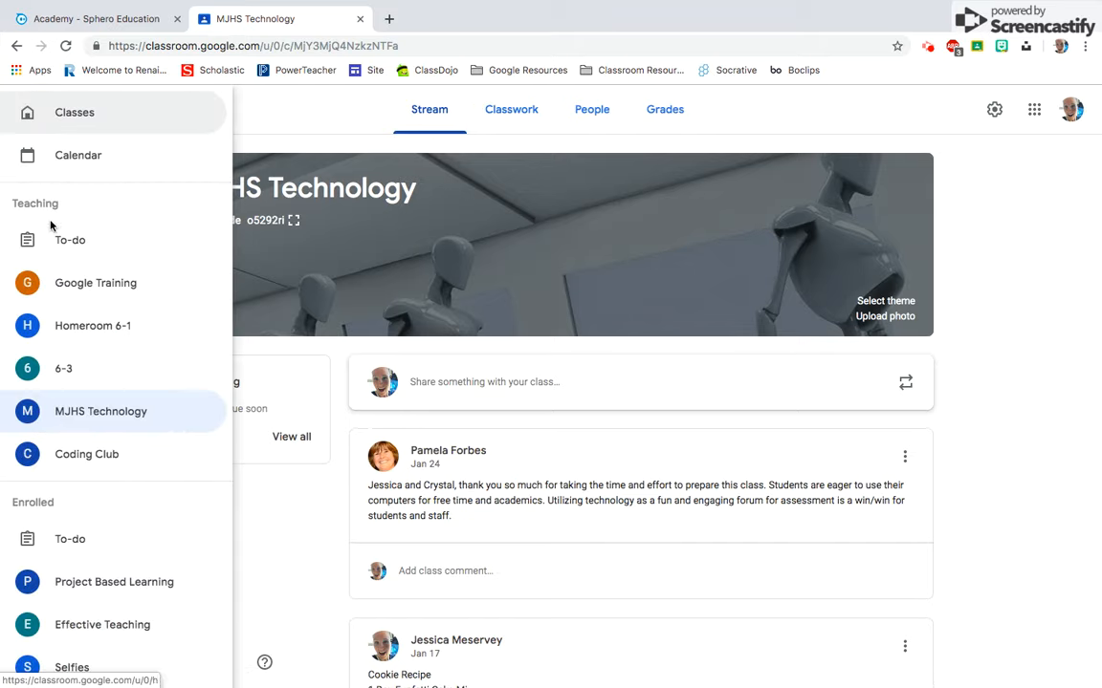
pyautogui.click(60, 284)
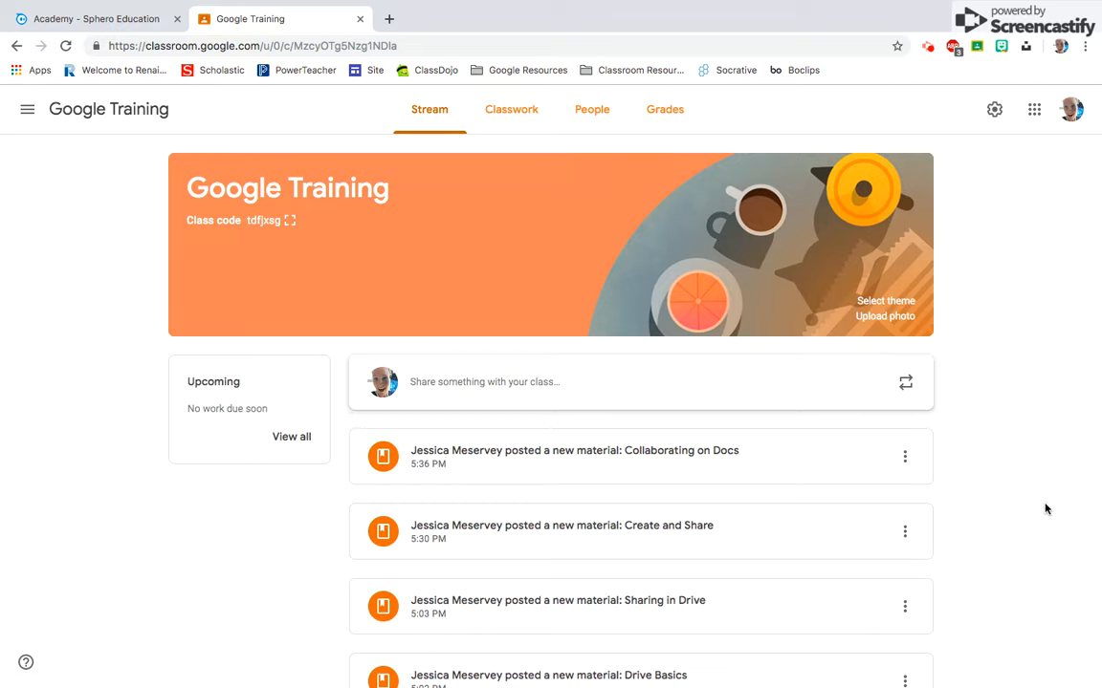
pyautogui.scroll(-3, 1008, 531)
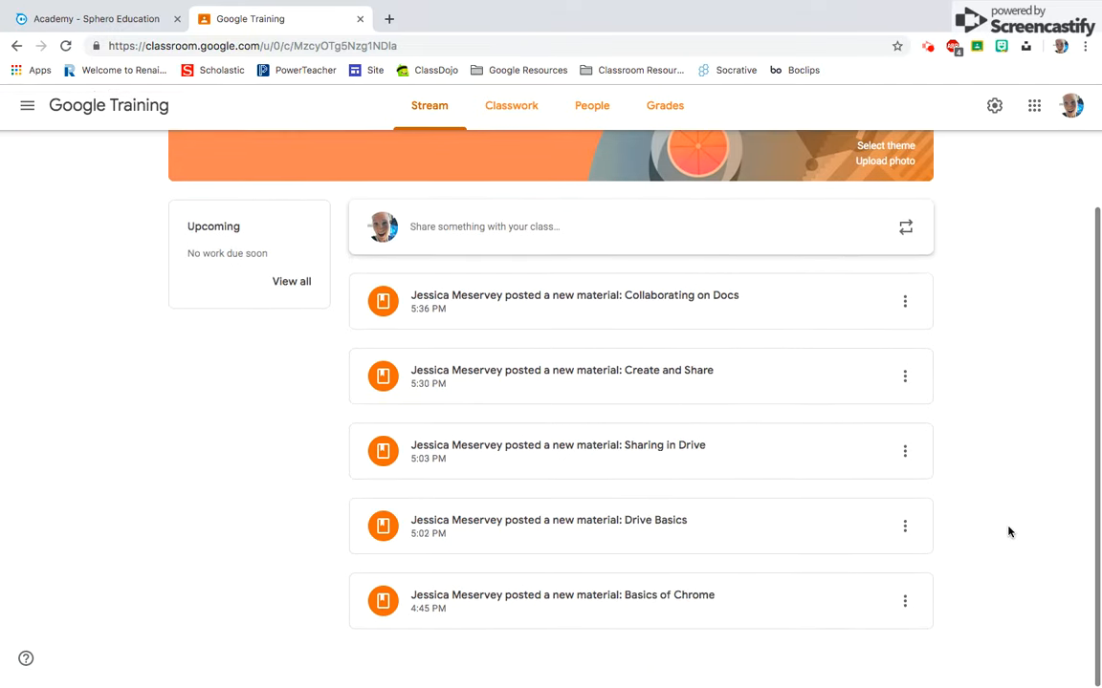
pyautogui.scroll(4, 1007, 532)
pyautogui.scroll(-1, 1008, 532)
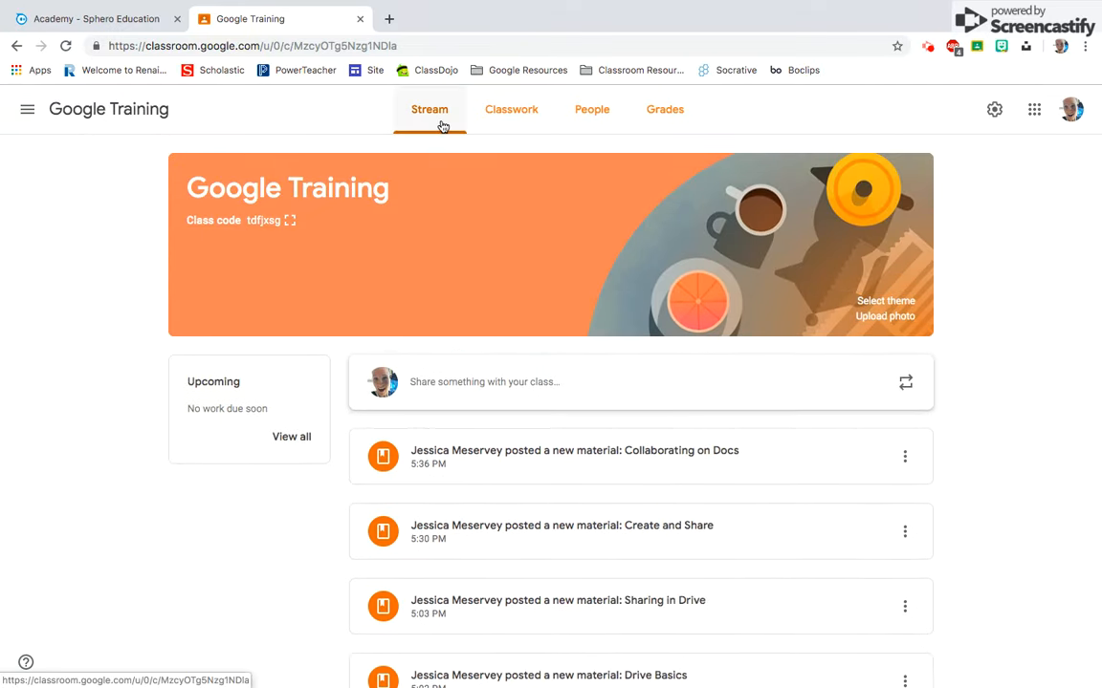
# - View the Google Training classwork for the Chrome topic and for all topics, and open the class gradebook
pyautogui.click(499, 132)
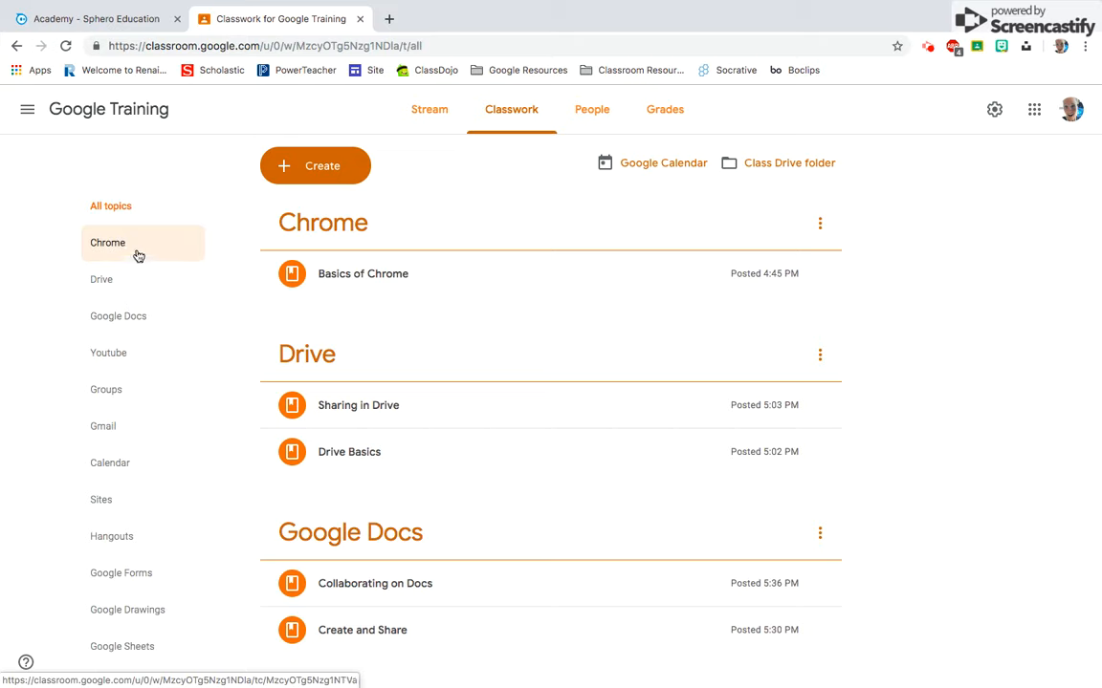
pyautogui.click(138, 256)
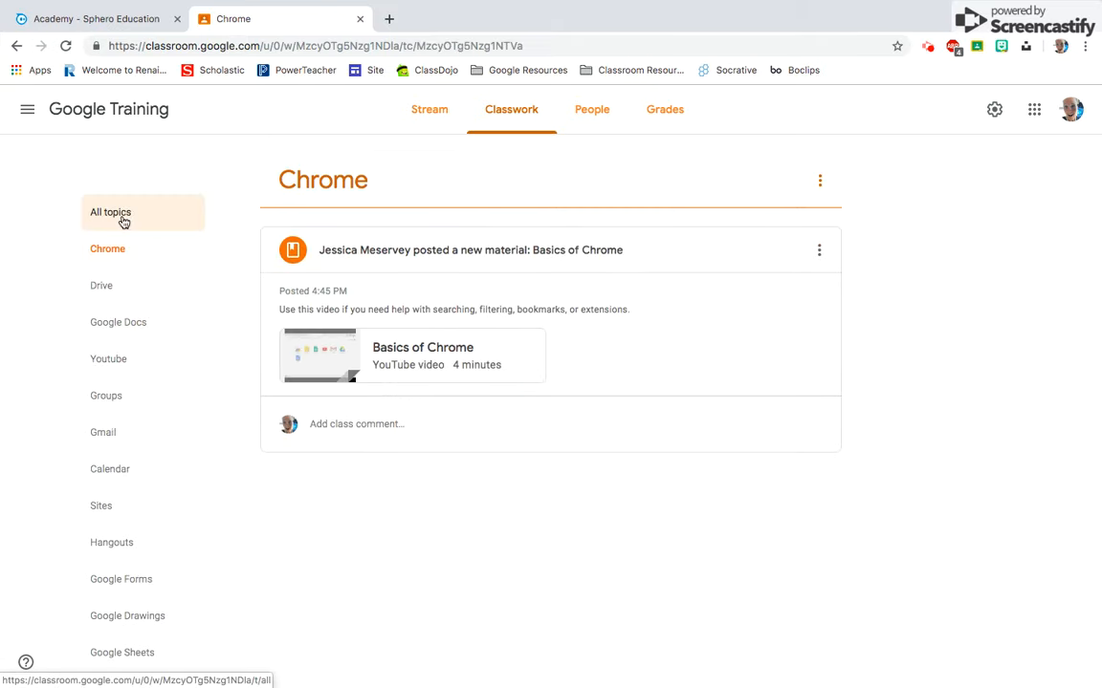
pyautogui.click(123, 221)
pyautogui.scroll(-10, 942, 465)
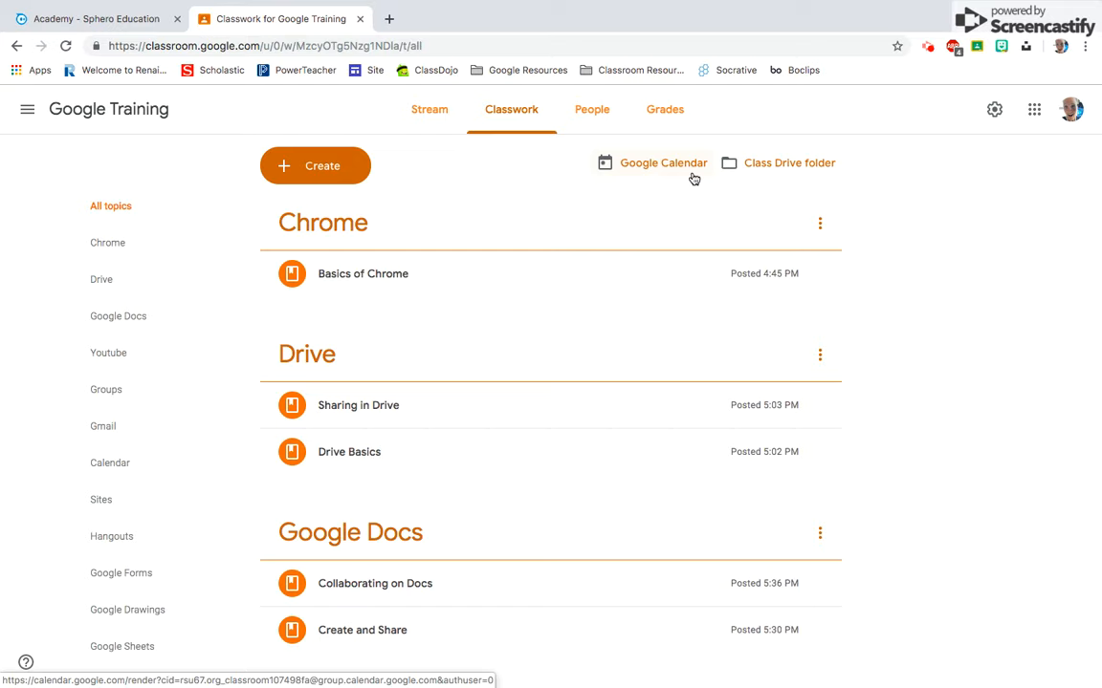
pyautogui.click(687, 112)
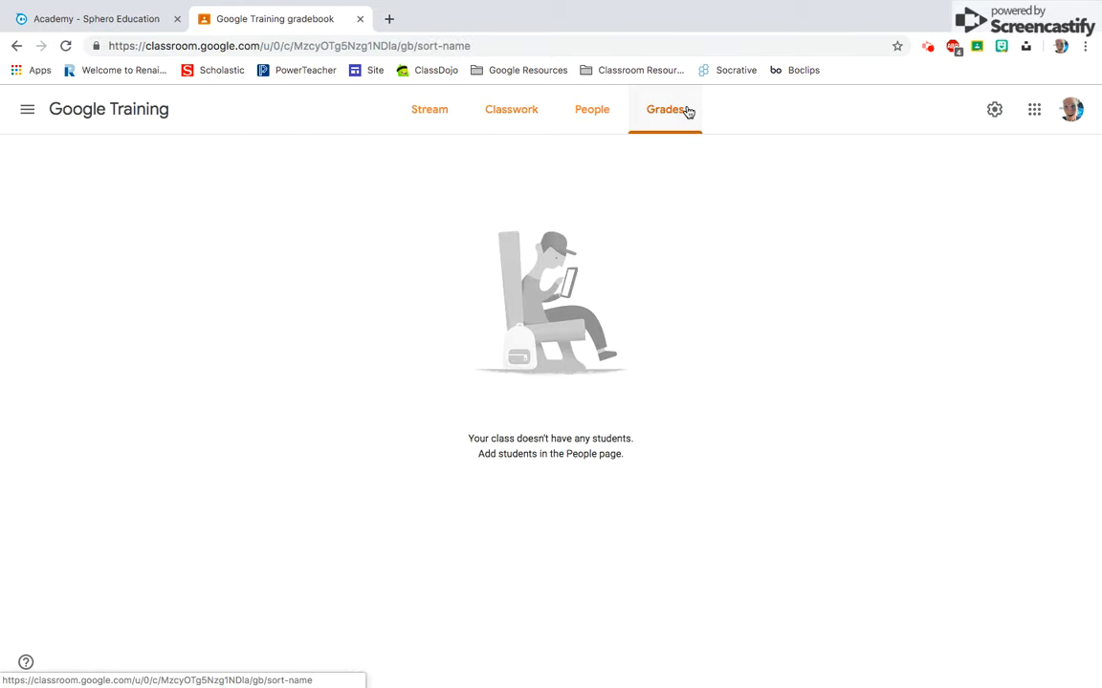